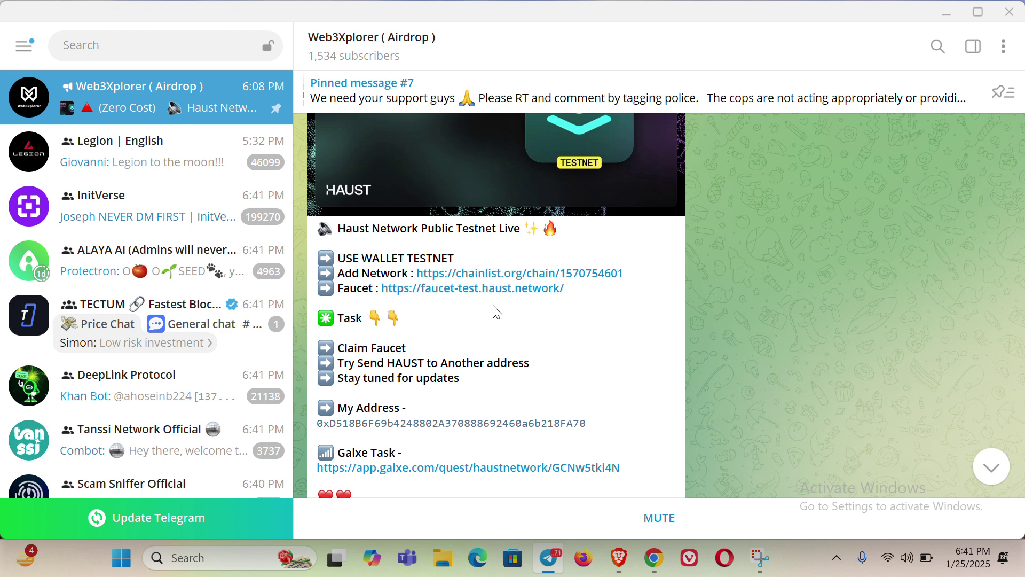
# - Review the wallet, faucet and Galxe task links in the channel's January 1 Haust Network Public Testnet post
pyautogui.scroll(-1, 555, 367)
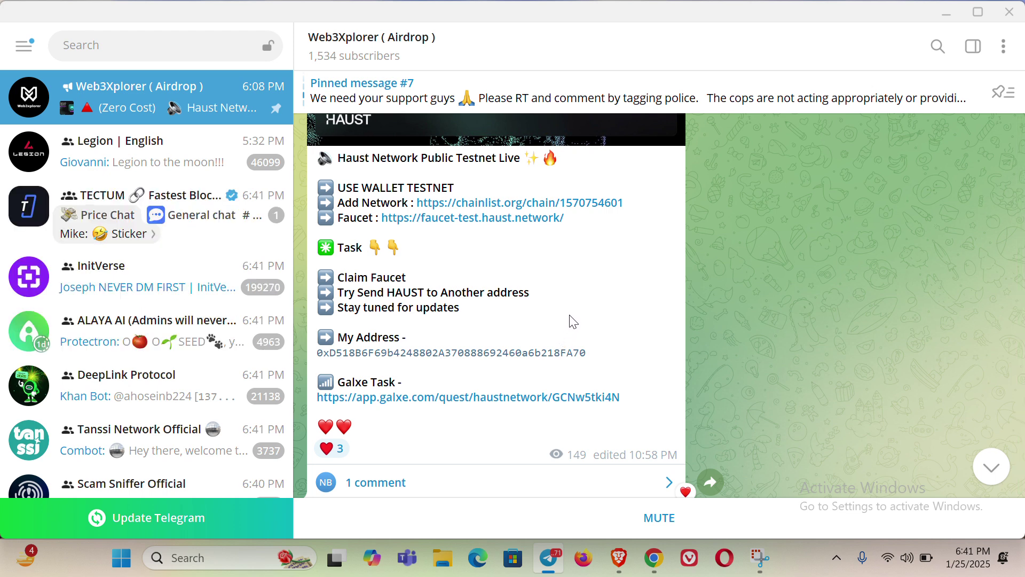
pyautogui.scroll(-2, 570, 320)
pyautogui.scroll(2, 570, 320)
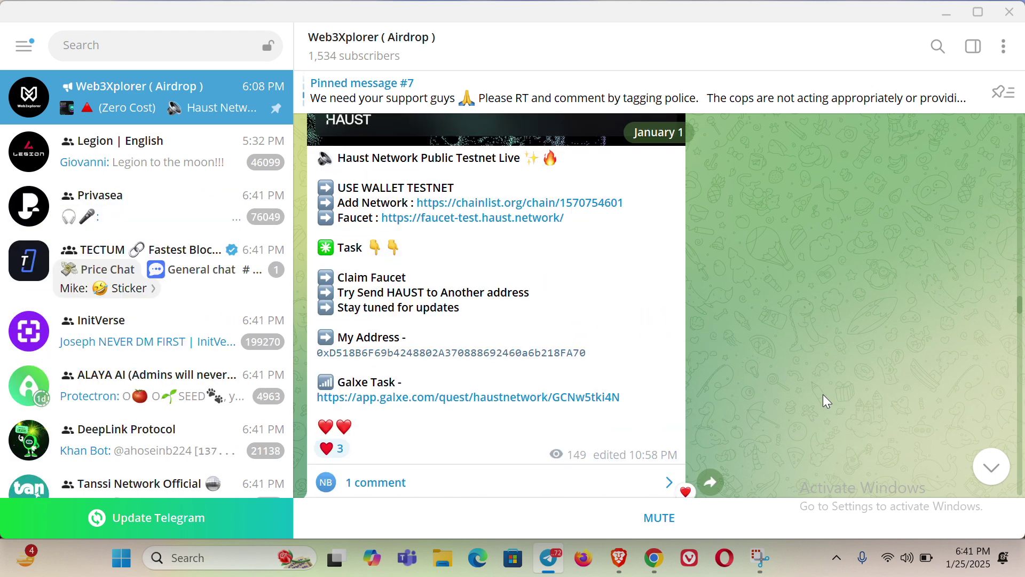
# - Jump to the channel's latest message and examine the Haust Network Public Testnet V2 links for RPC details, faucet and tutorial
pyautogui.click(989, 465)
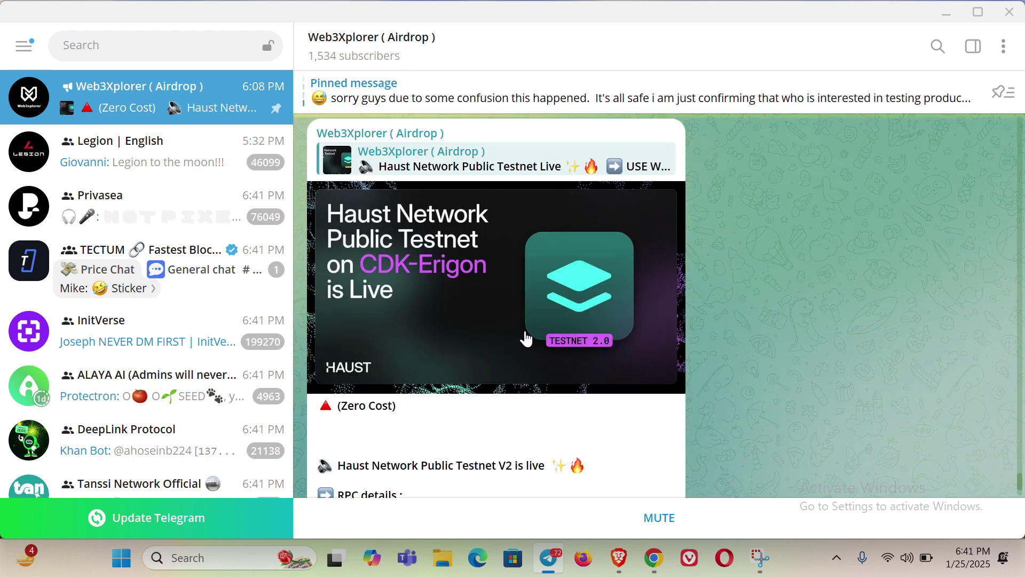
pyautogui.scroll(-3, 525, 337)
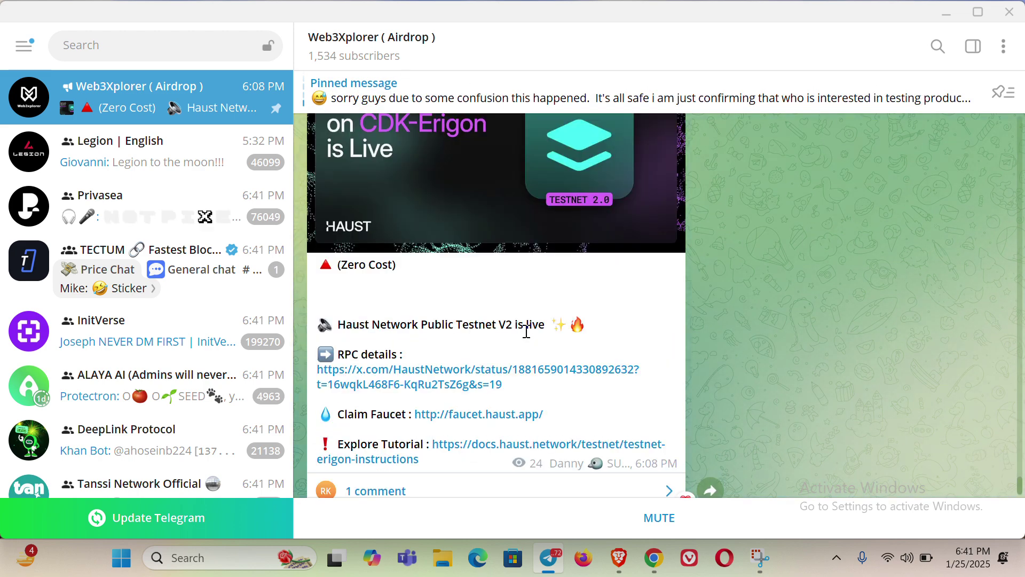
pyautogui.scroll(1, 526, 331)
pyautogui.scroll(-2, 533, 331)
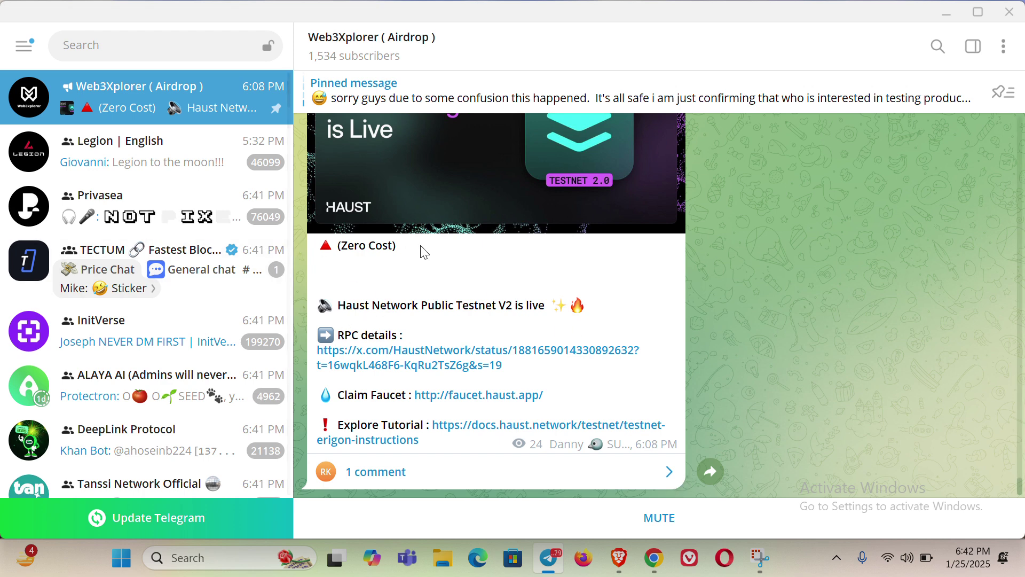
pyautogui.scroll(3, 363, 289)
pyautogui.scroll(-3, 363, 289)
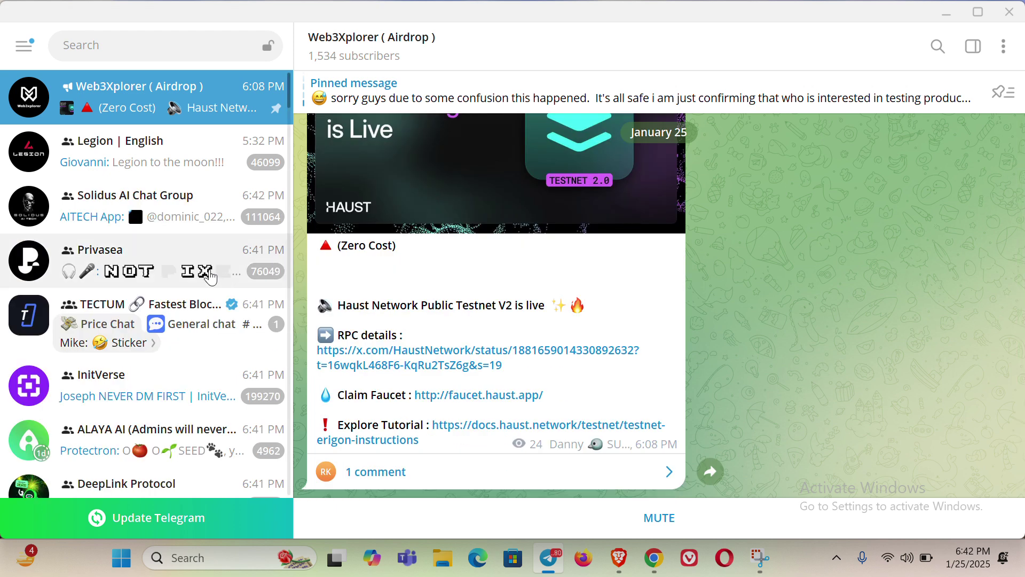
pyautogui.doubleClick(593, 269)
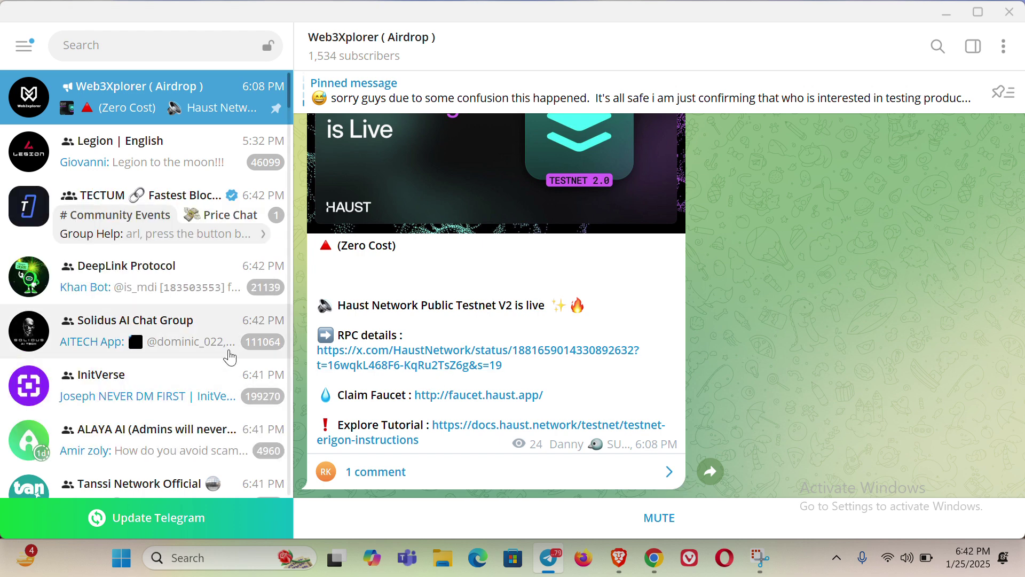
# - Open the RPC details link in the Testnet V2 post and select the network name Haust Network Testnet
pyautogui.click(395, 356)
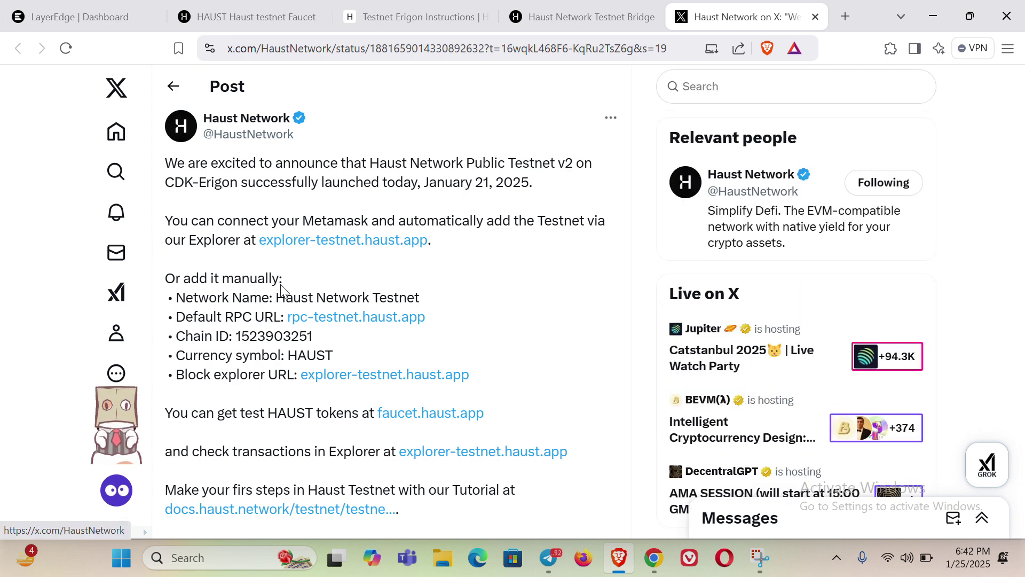
pyautogui.moveTo(277, 297); pyautogui.dragTo(426, 297)
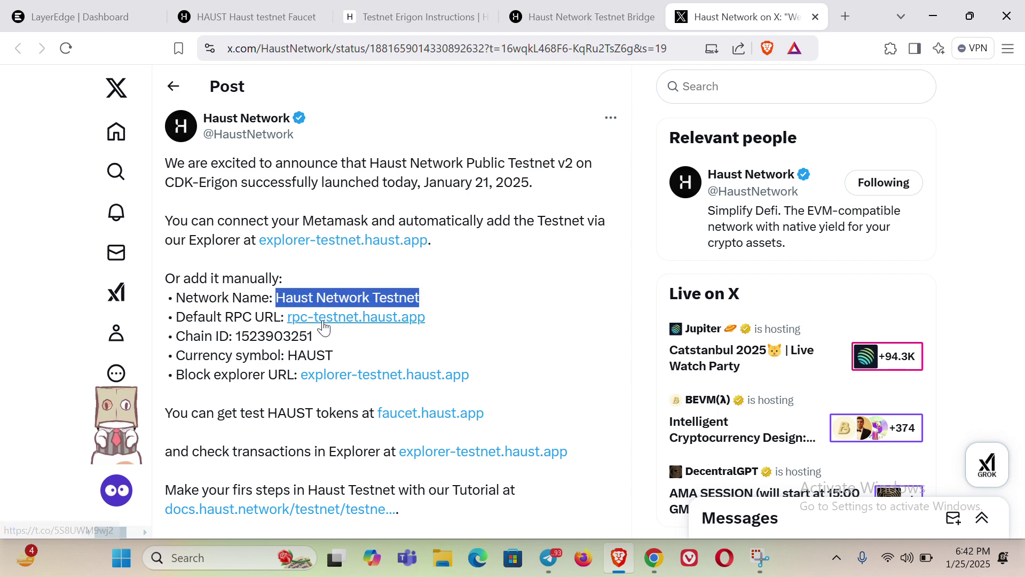
# - Open MetaMask's form for adding a custom network, view its RPC URL entry page and return to the form
pyautogui.click(894, 51)
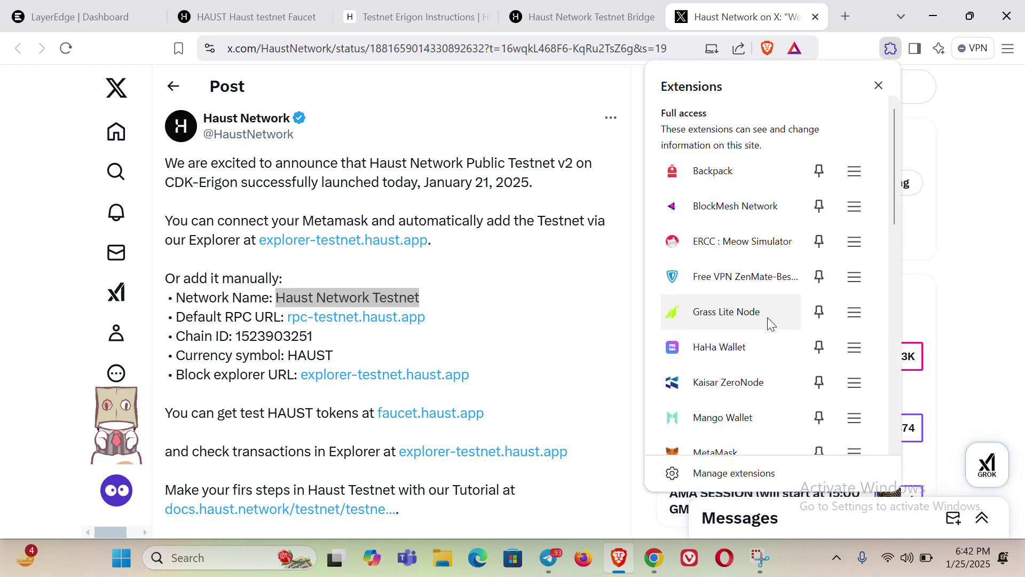
pyautogui.scroll(-1, 735, 444)
pyautogui.click(735, 445)
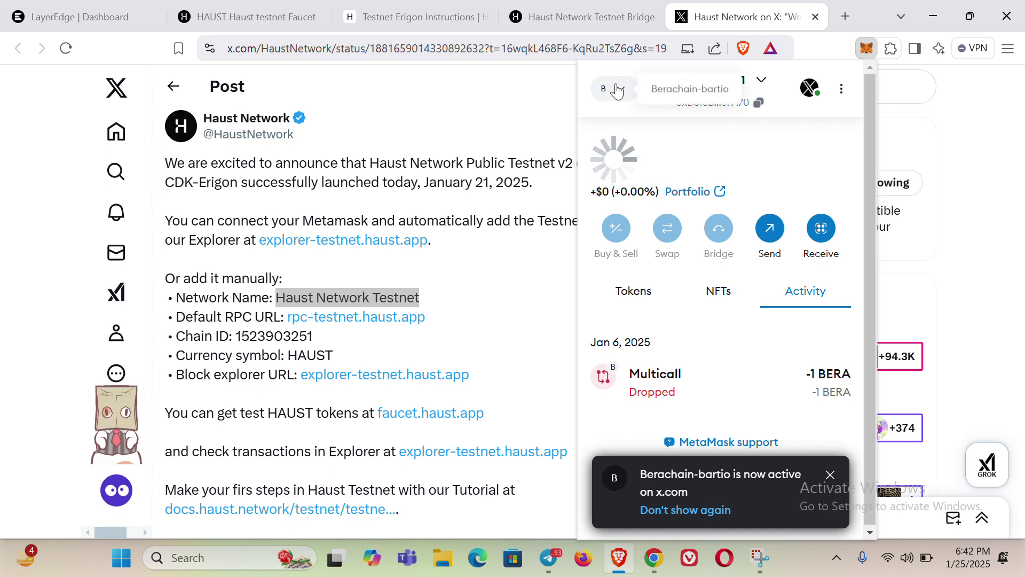
pyautogui.click(614, 89)
pyautogui.scroll(-4, 694, 453)
pyautogui.click(694, 493)
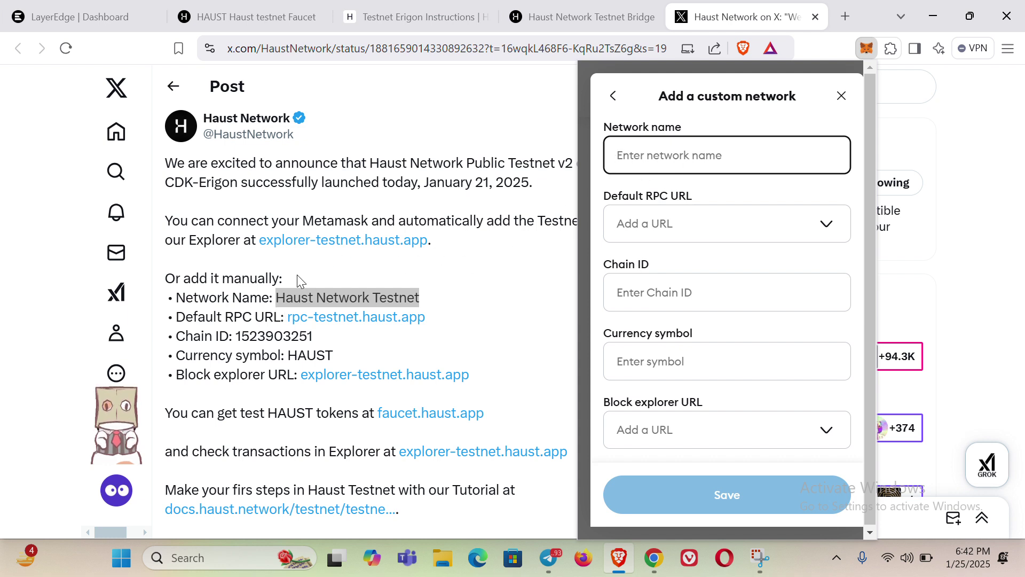
pyautogui.click(674, 237)
pyautogui.click(677, 271)
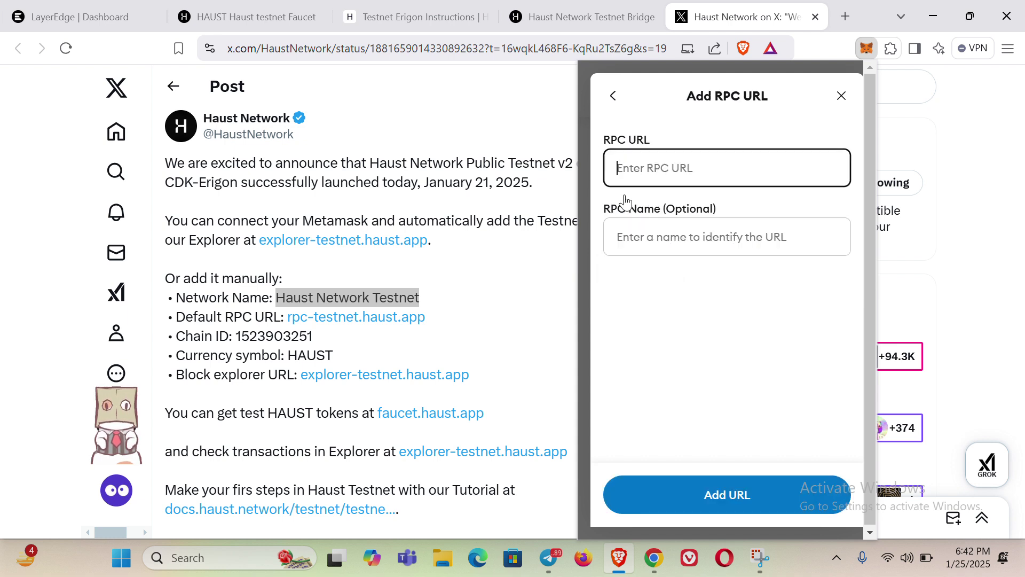
pyautogui.click(609, 96)
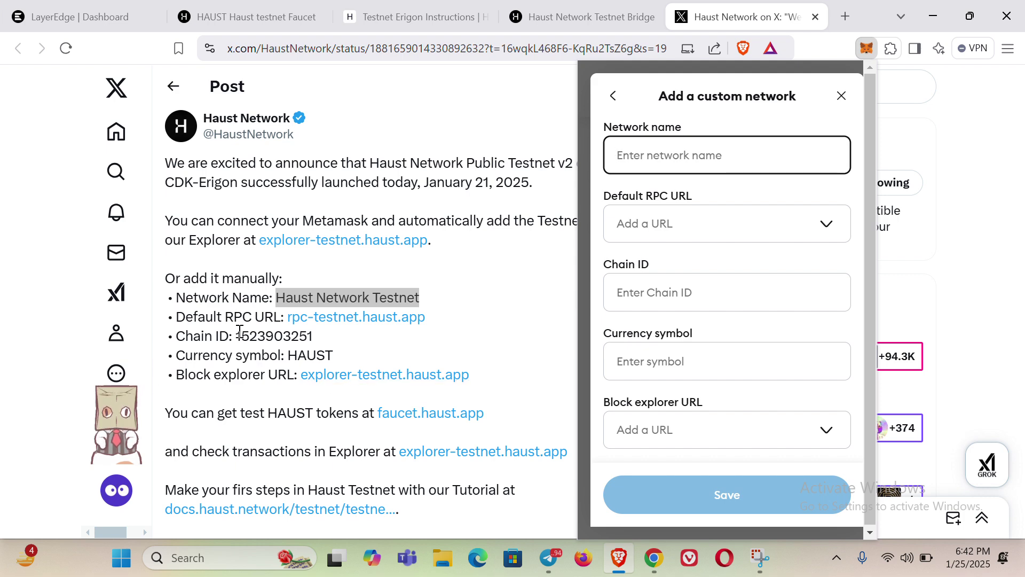
# - Select the chain ID in the Haust Network post, view MetaMask's custom network form again and dismiss it
pyautogui.moveTo(240, 331); pyautogui.dragTo(326, 337)
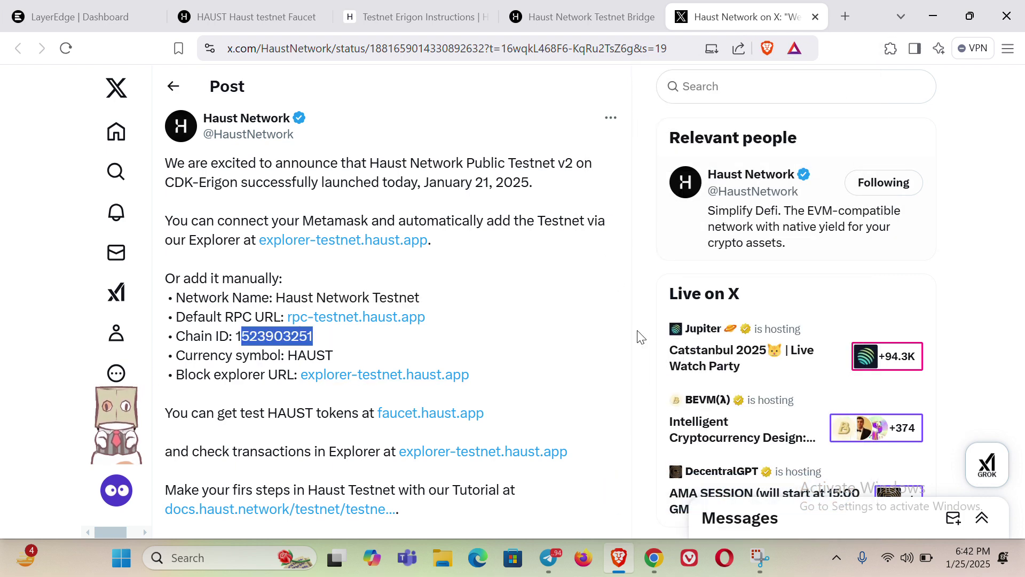
pyautogui.click(891, 48)
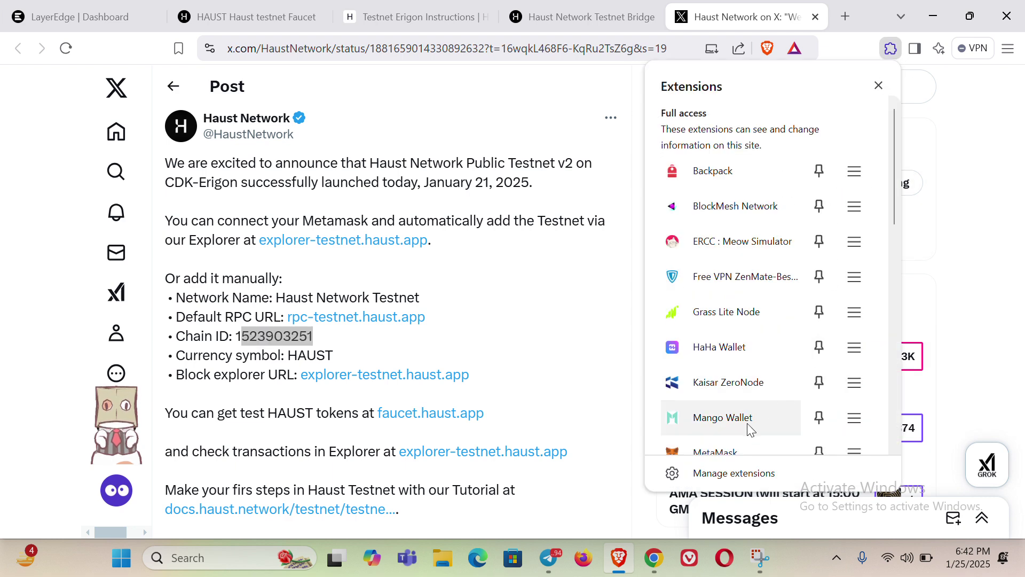
pyautogui.scroll(-1, 745, 426)
pyautogui.click(736, 437)
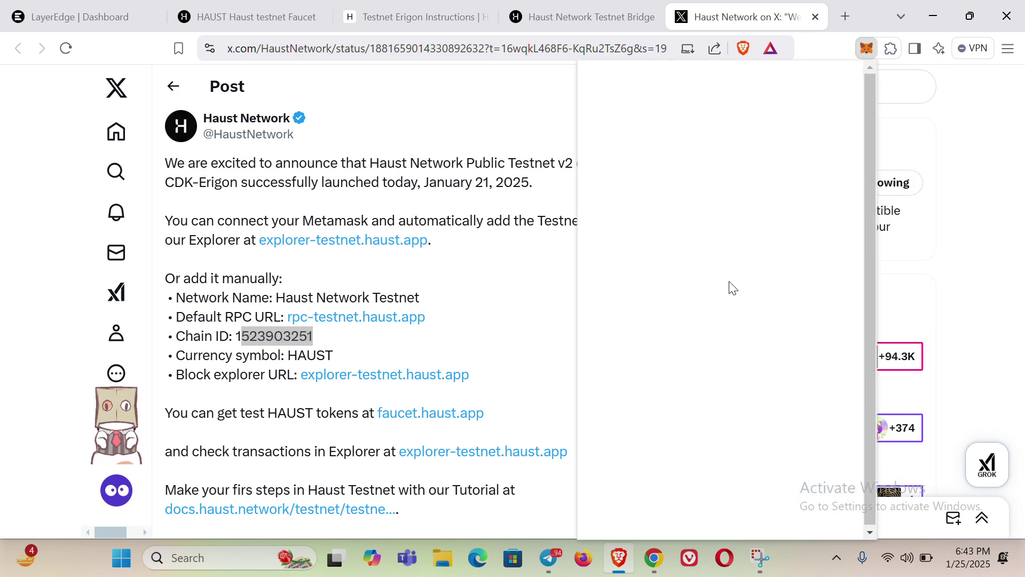
pyautogui.click(619, 101)
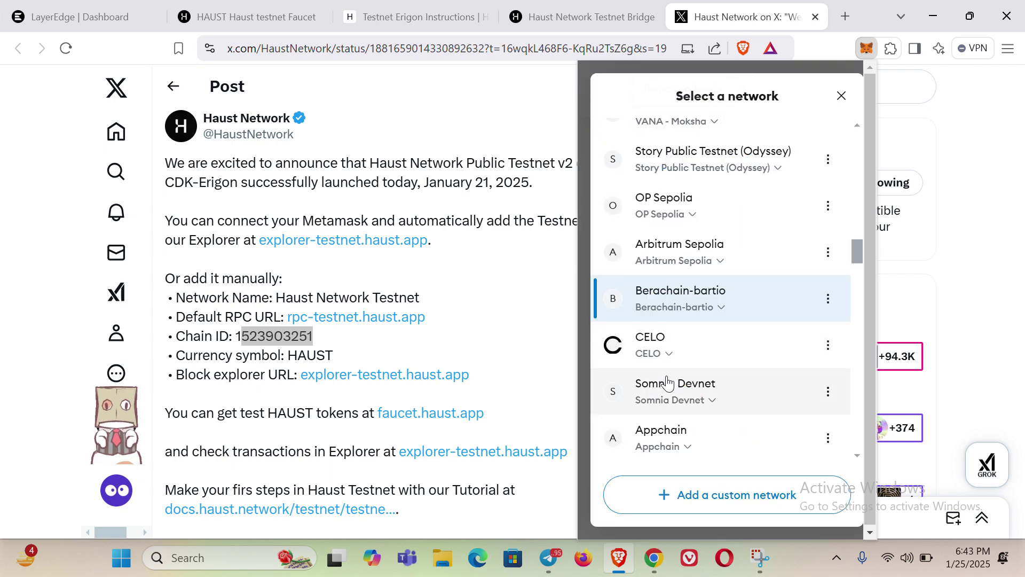
pyautogui.click(680, 491)
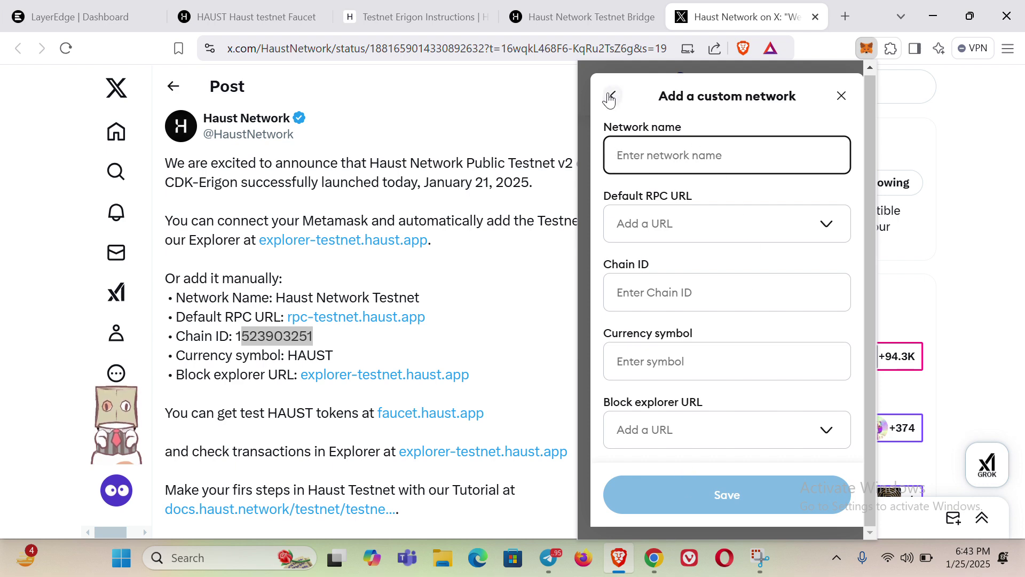
pyautogui.click(400, 120)
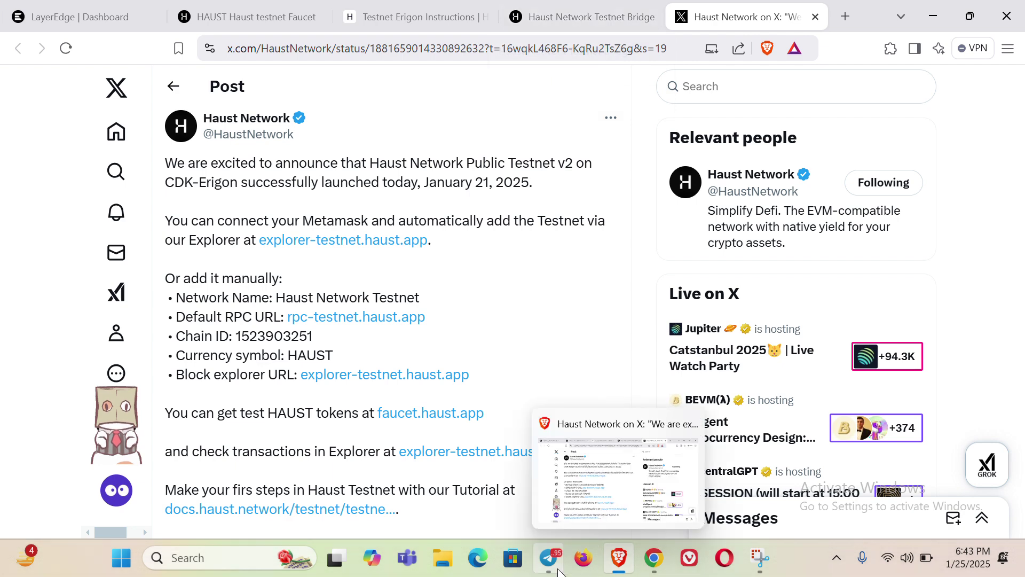
# - Open the Claim Faucet link from the Telegram post and copy the Account 1 wallet address from MetaMask
pyautogui.click(515, 472)
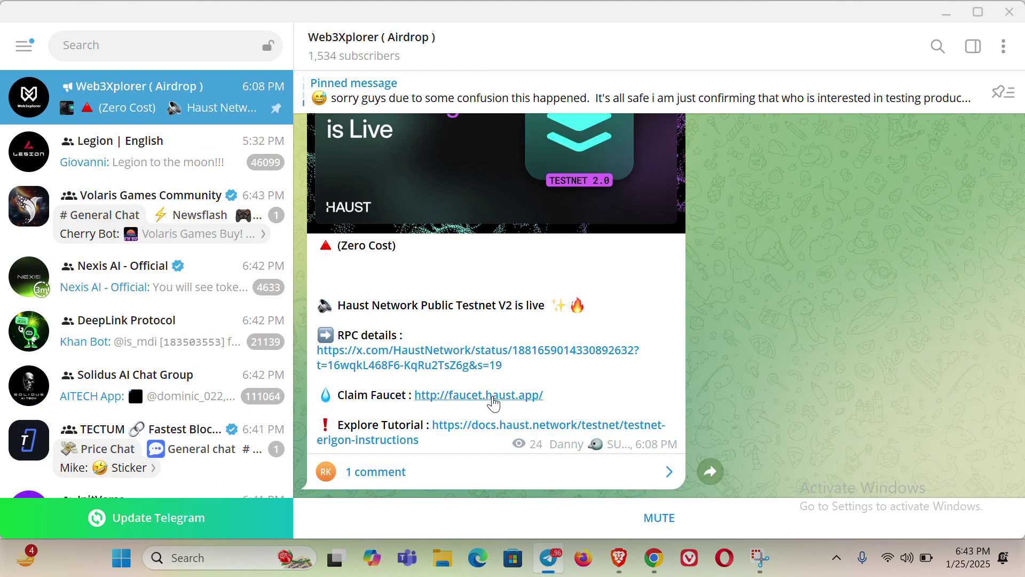
pyautogui.click(493, 398)
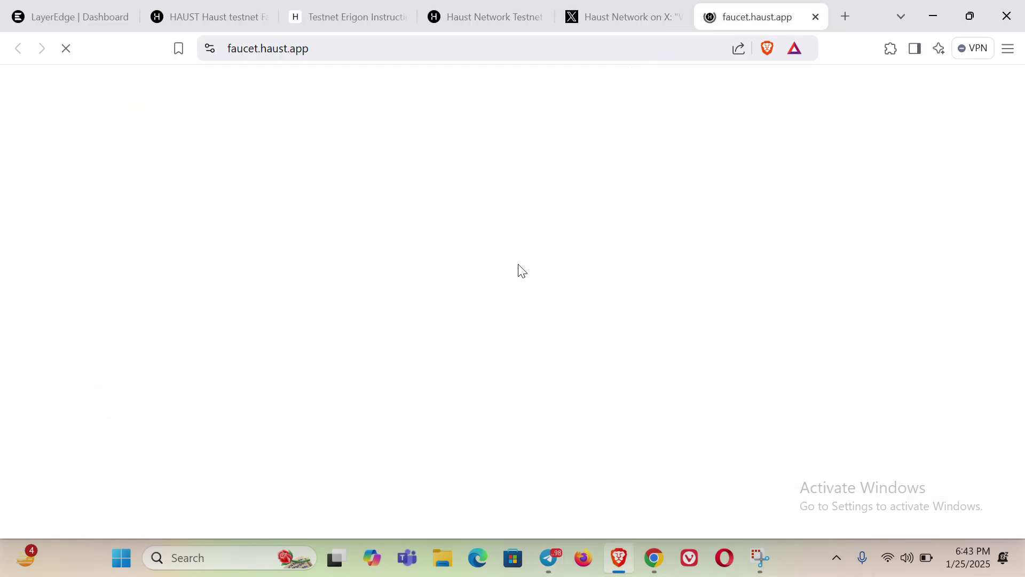
pyautogui.click(892, 50)
pyautogui.click(744, 415)
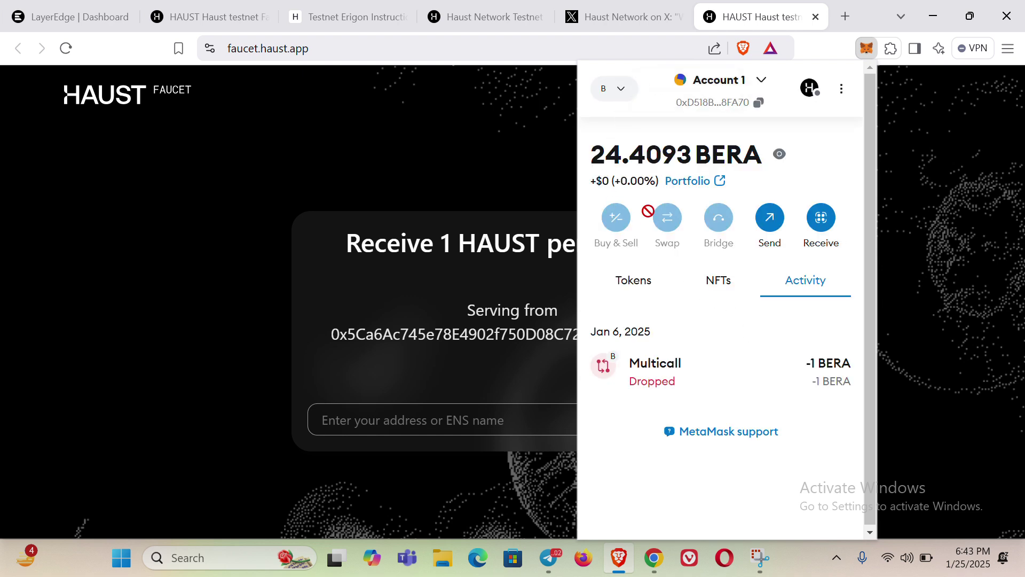
pyautogui.click(740, 107)
# - Paste the copied wallet address into the Haust faucet and request 1 HAUST
pyautogui.click(416, 418)
pyautogui.rightClick(415, 420)
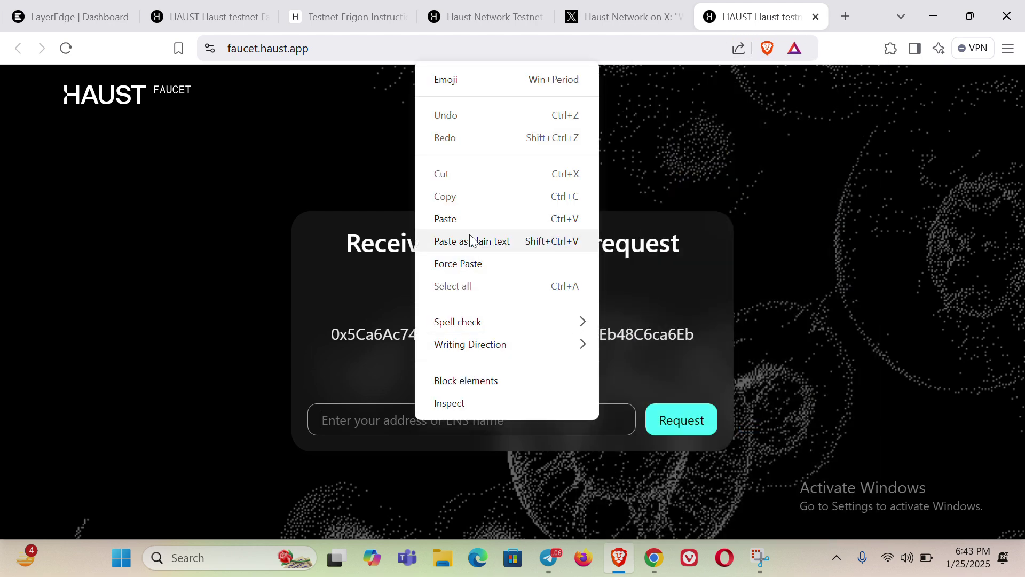
pyautogui.click(471, 240)
pyautogui.click(692, 430)
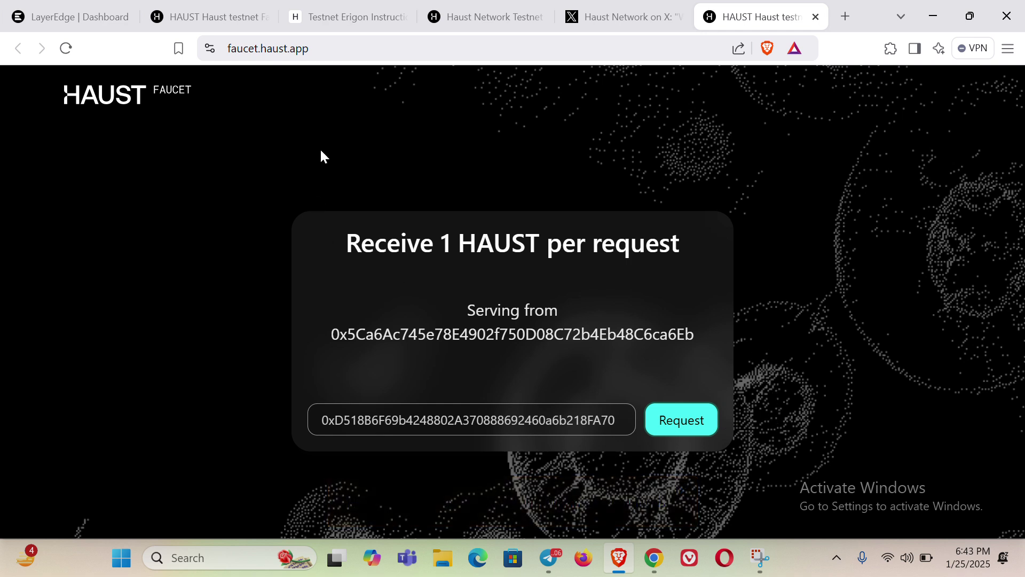
# - Open the Testnet Erigon Instructions tutorial through the Explore Tutorial link in the Telegram post
pyautogui.click(338, 21)
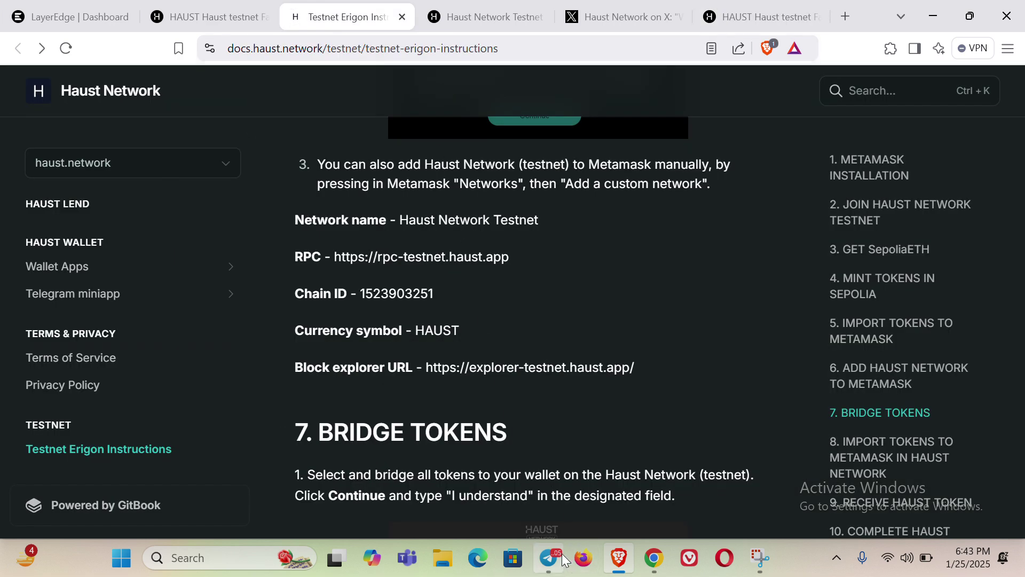
pyautogui.moveTo(549, 557)
pyautogui.click(542, 497)
pyautogui.moveTo(553, 306)
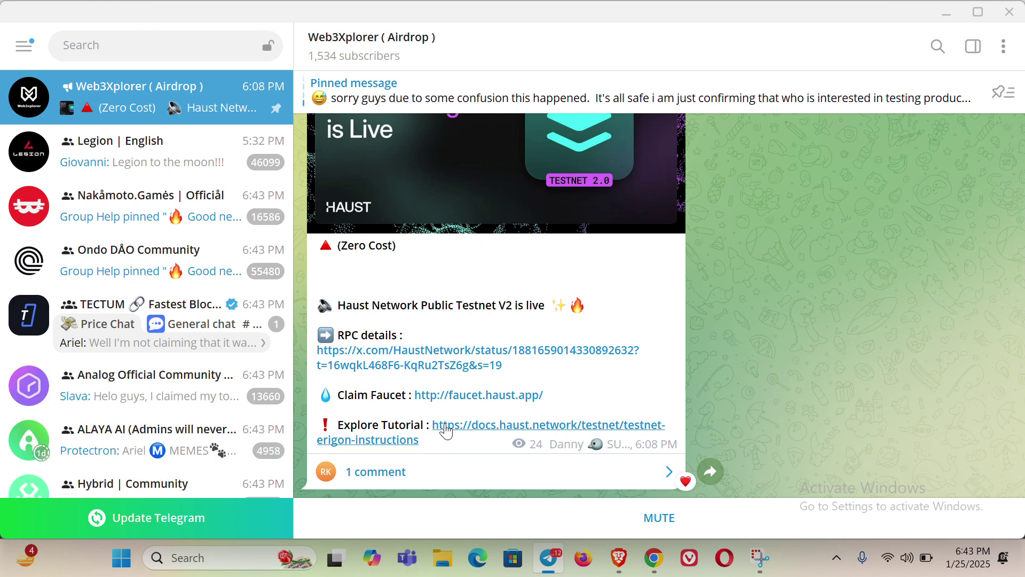
pyautogui.click(447, 431)
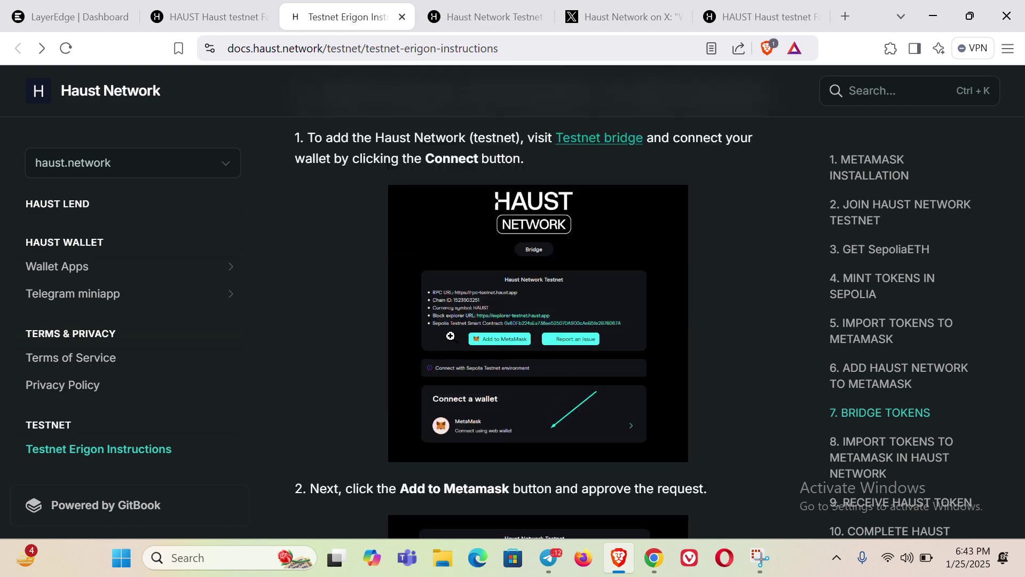
# - Examine the tutorial's sections on MetaMask installation, joining the Haust Network testnet and getting SepoliaETH
pyautogui.scroll(20, 450, 335)
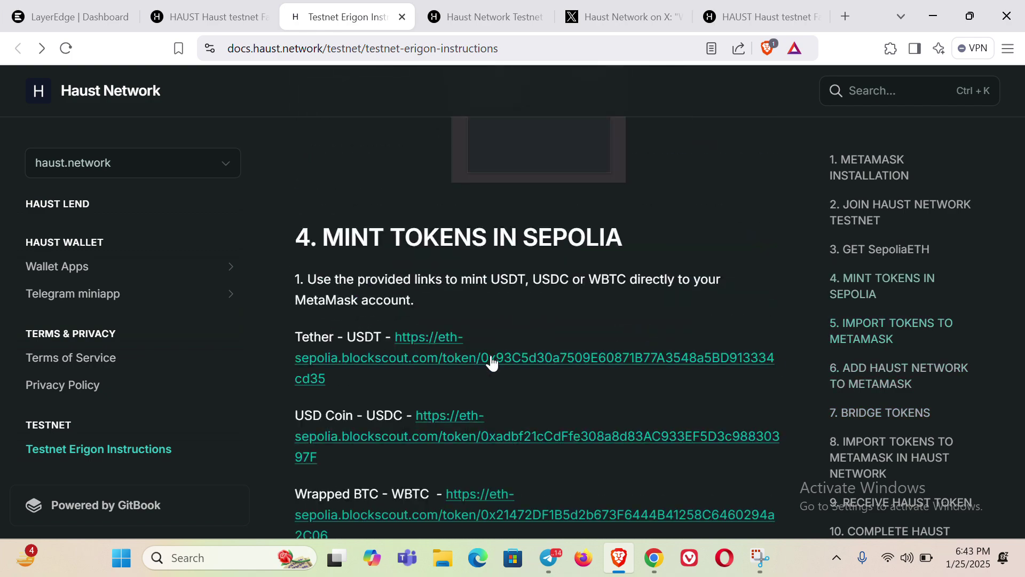
pyautogui.scroll(15, 491, 358)
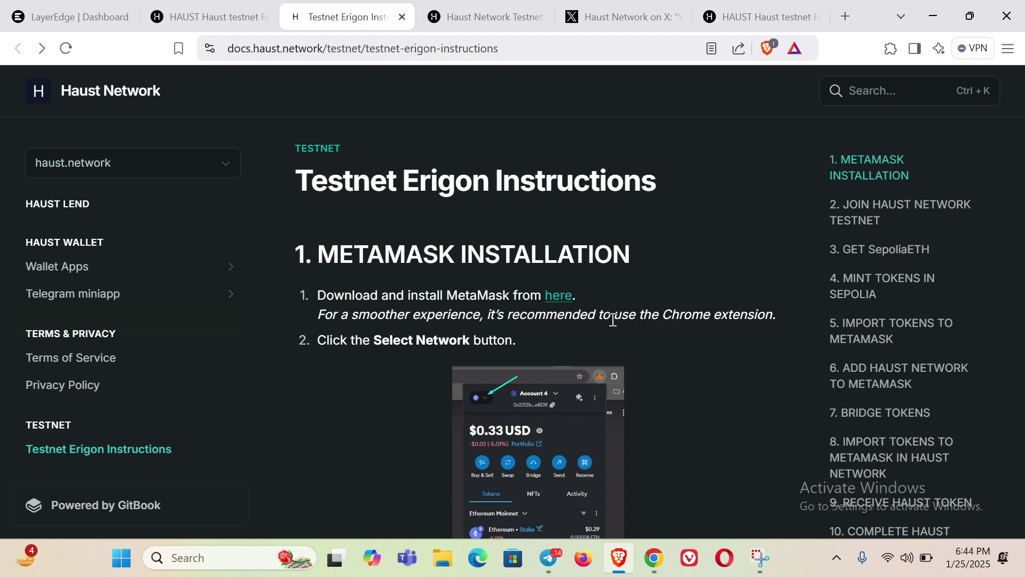
pyautogui.scroll(-20, 613, 318)
pyautogui.scroll(2, 506, 364)
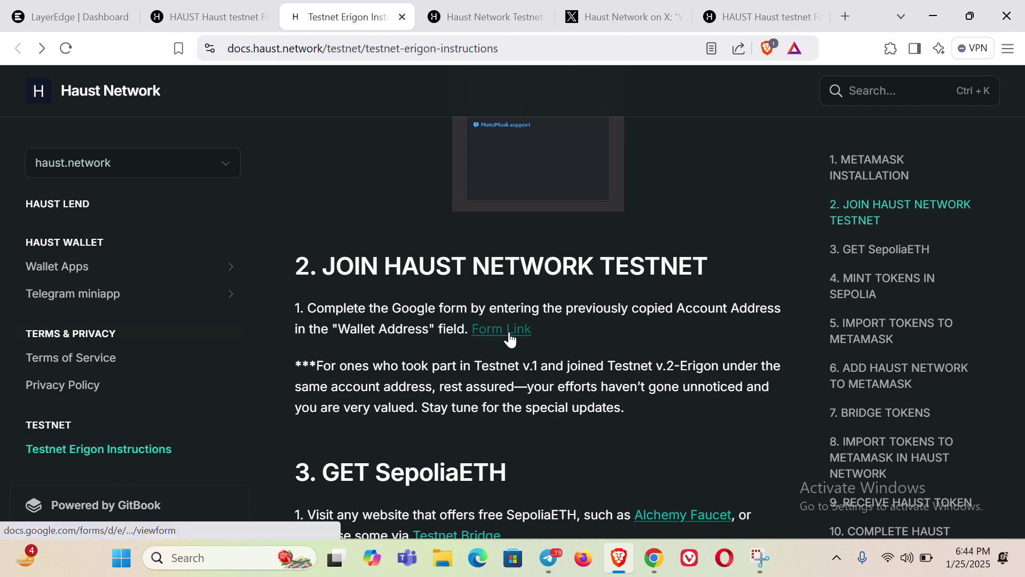
pyautogui.scroll(-2, 512, 337)
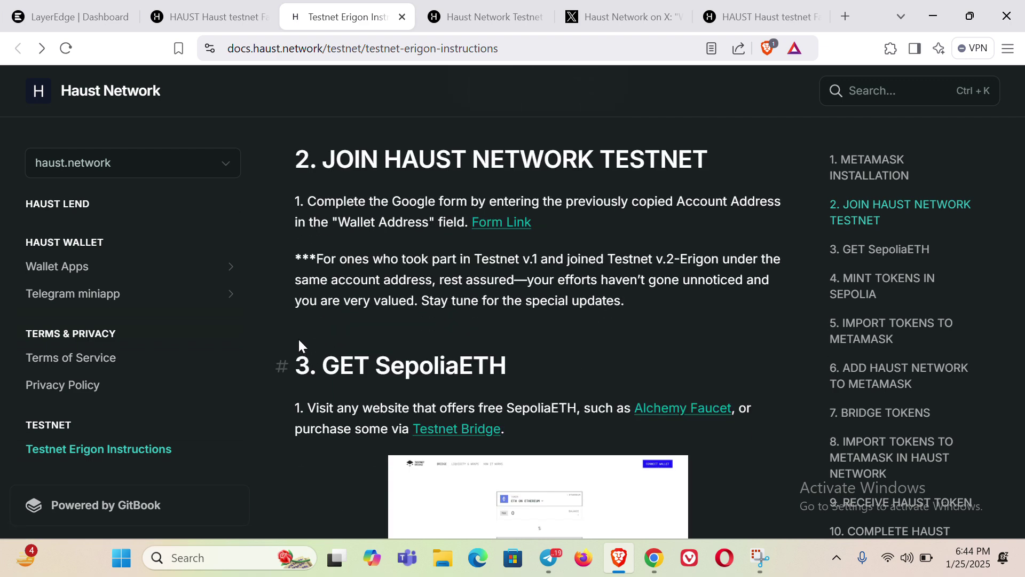
pyautogui.scroll(-2, 526, 373)
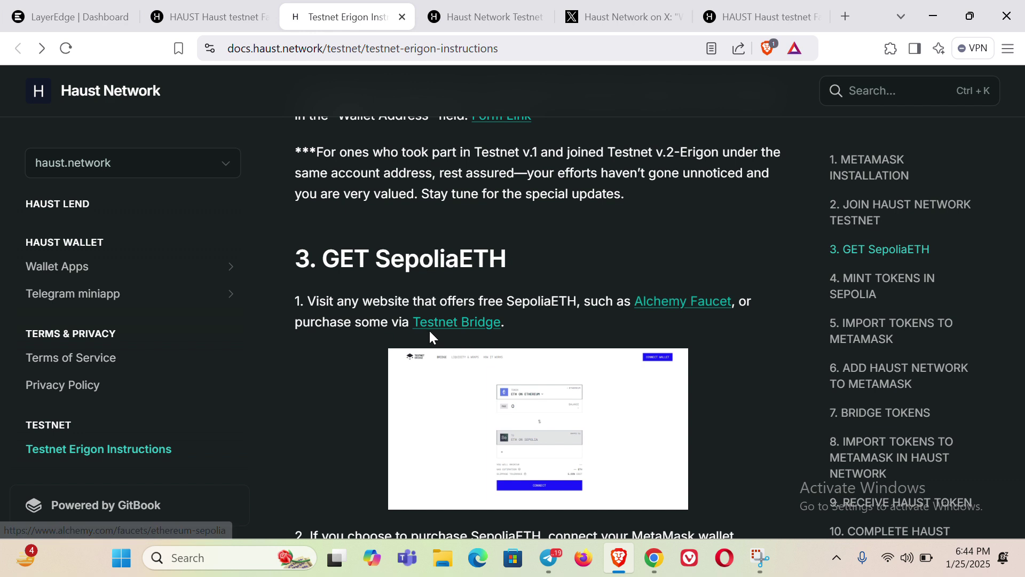
# - Open the Testnet Bridge linked in the GET SepoliaETH section and connect the MetaMask wallet to it
pyautogui.click(473, 326)
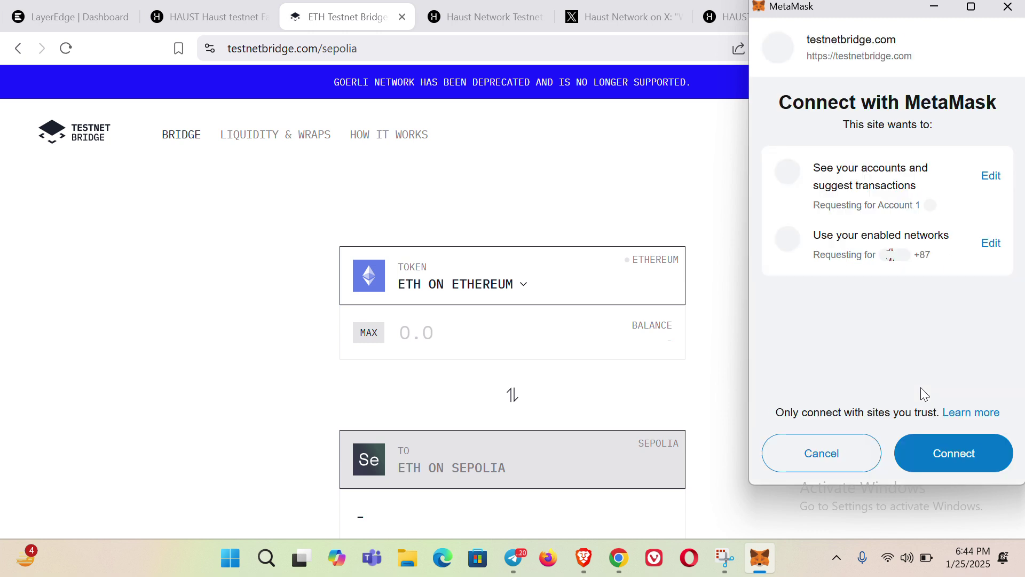
pyautogui.click(931, 455)
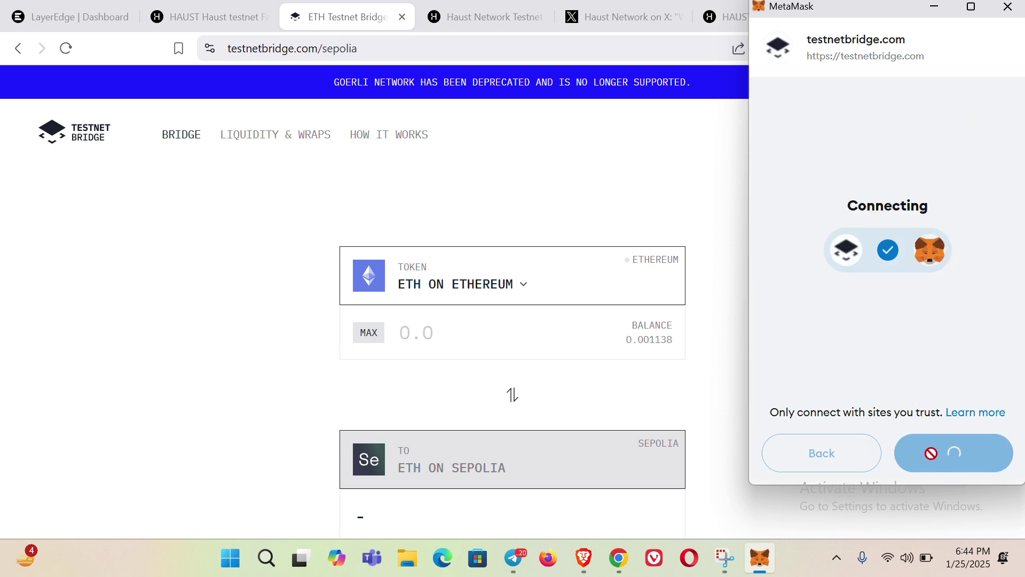
# - Return to the Testnet Erigon Instructions and open the Wrapped BTC (WBTC) token link in the MINT TOKENS IN SEPOLIA section
pyautogui.scroll(-2, 507, 347)
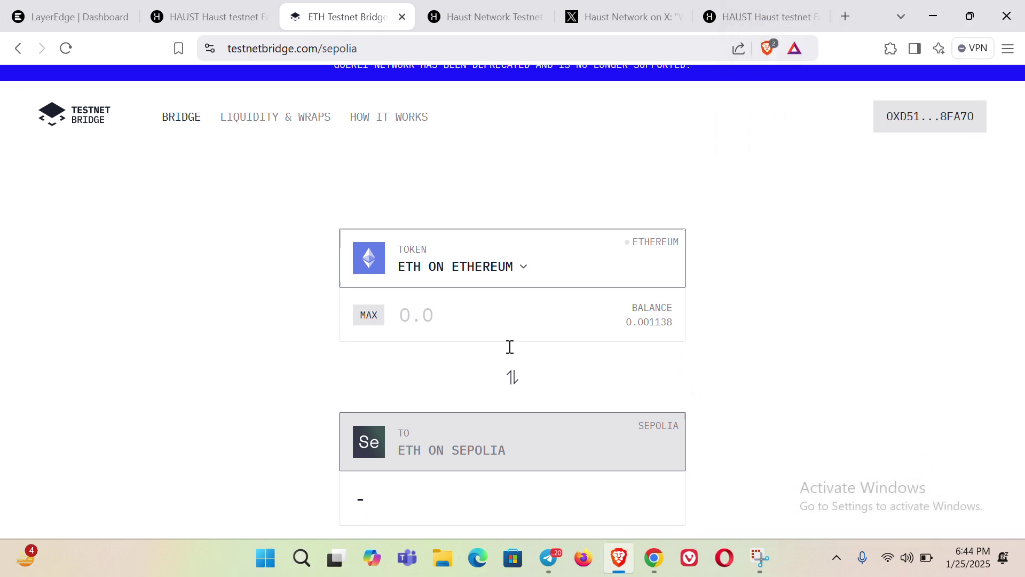
pyautogui.scroll(2, 507, 345)
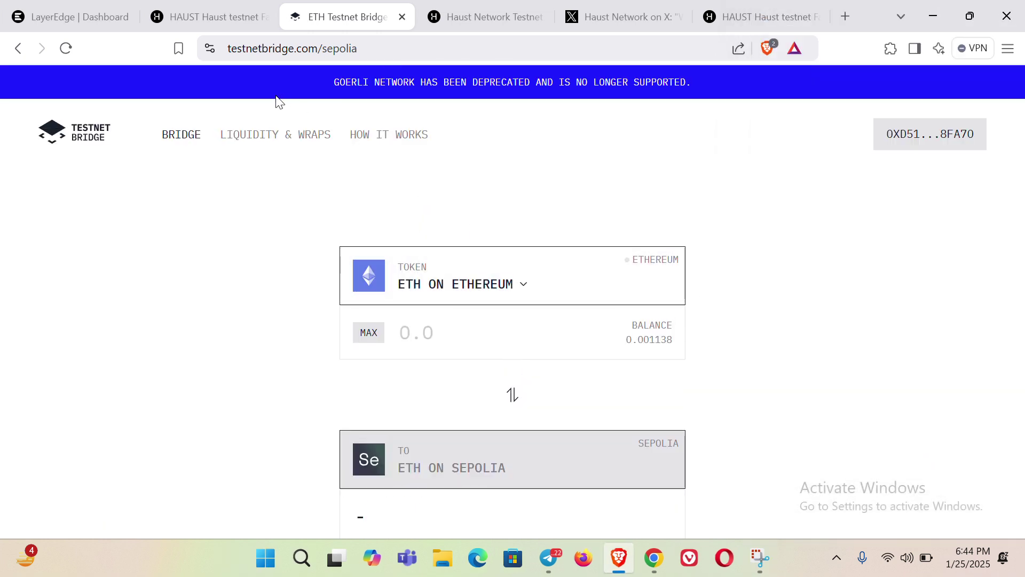
pyautogui.click(18, 48)
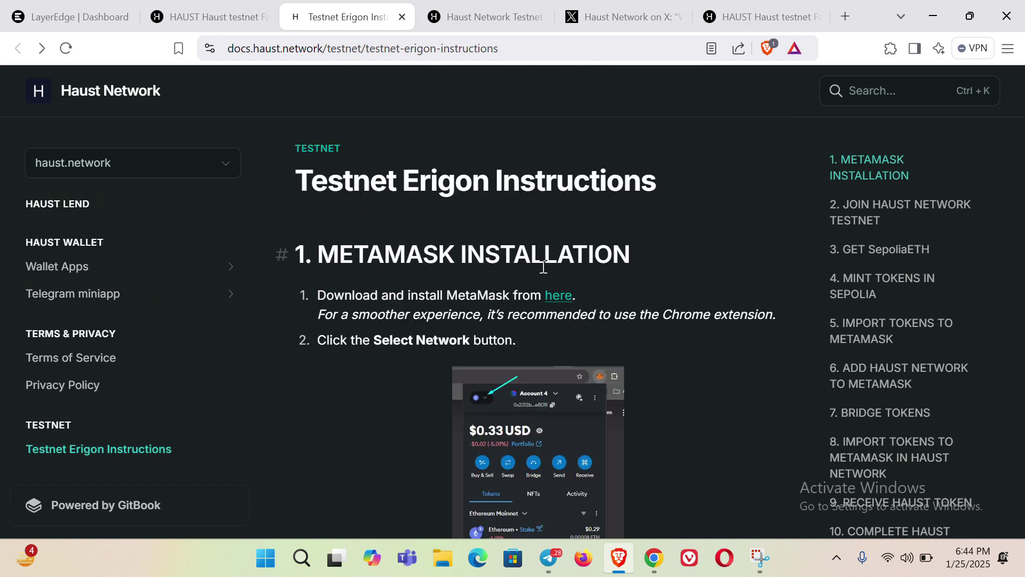
pyautogui.scroll(-20, 448, 255)
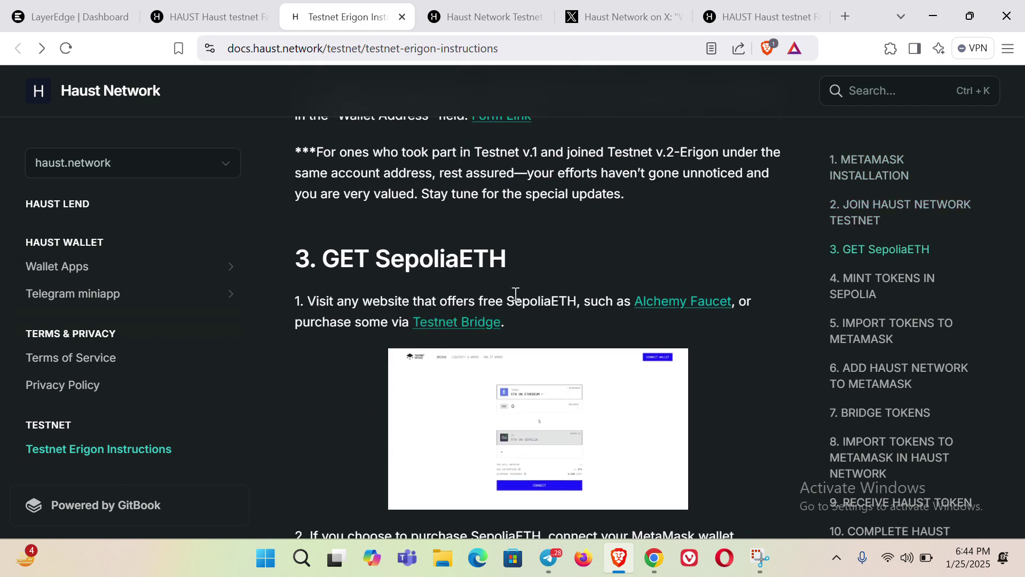
pyautogui.scroll(-10, 502, 314)
pyautogui.scroll(-6, 500, 321)
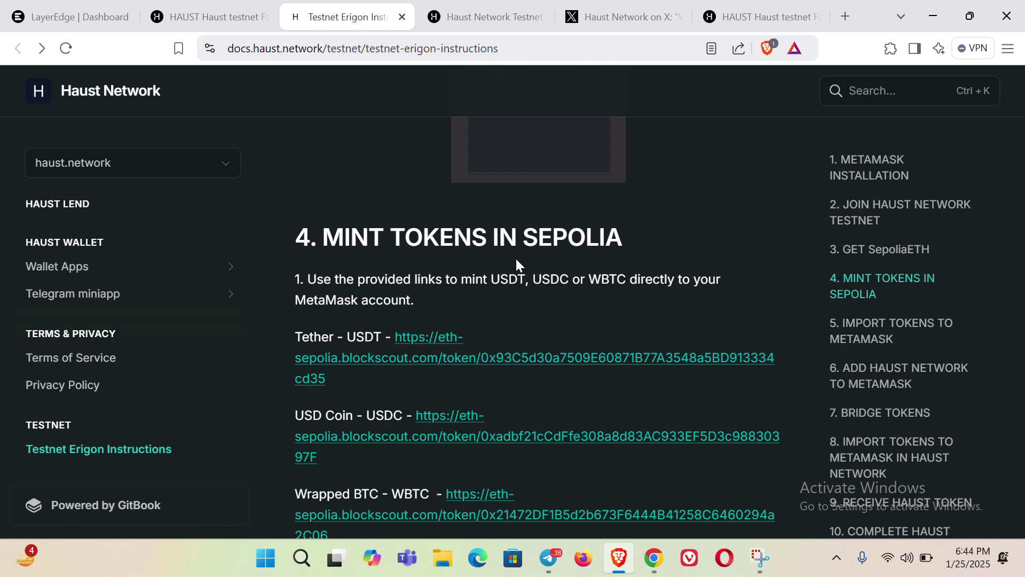
pyautogui.scroll(-2, 516, 264)
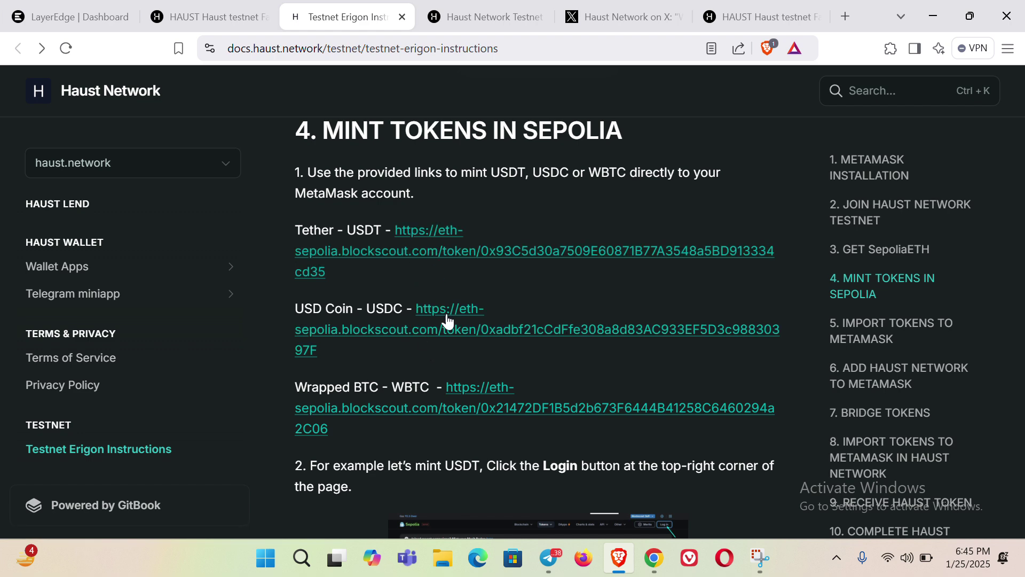
pyautogui.scroll(-2, 454, 348)
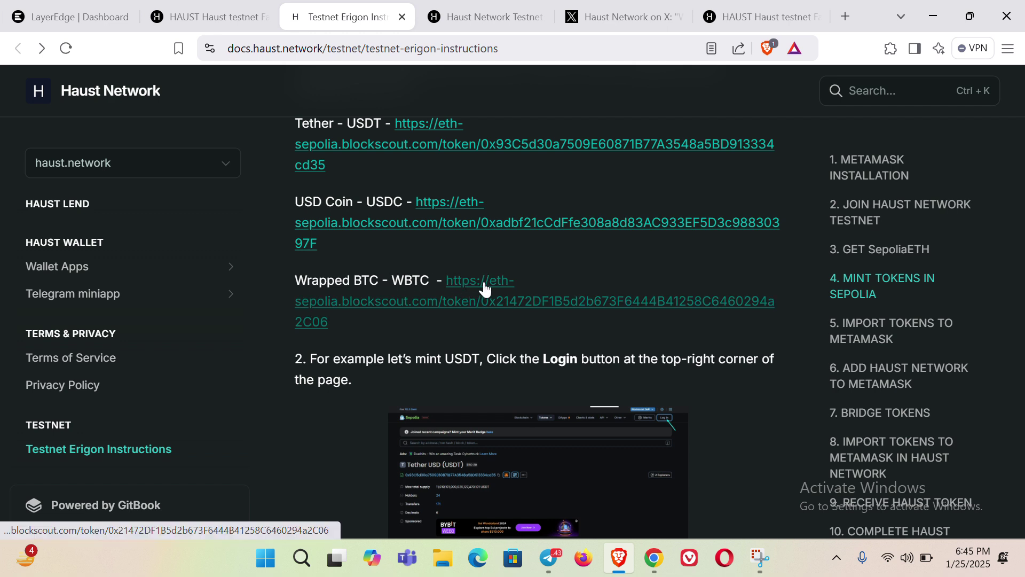
pyautogui.click(484, 288)
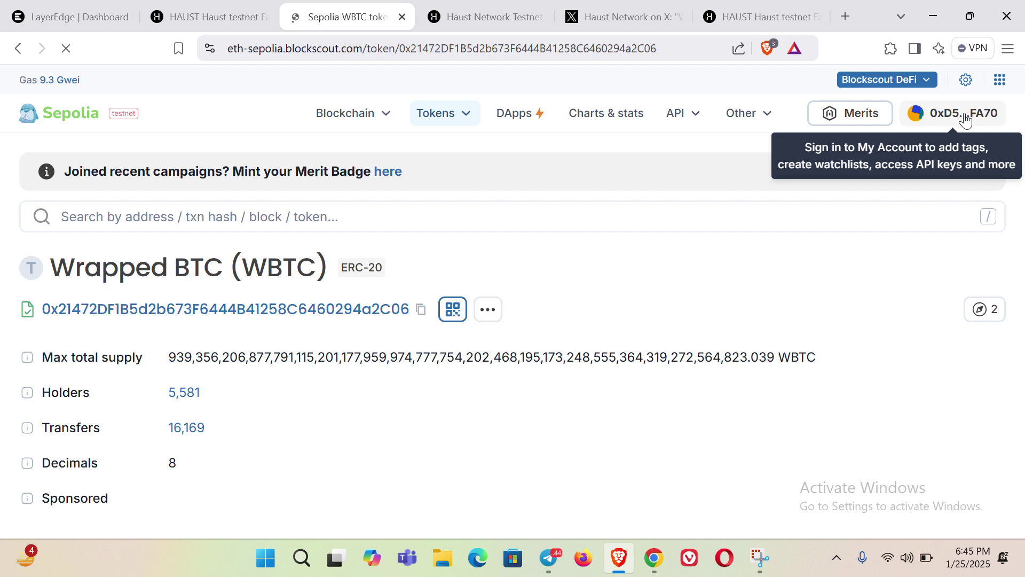
pyautogui.click(964, 118)
pyautogui.click(869, 216)
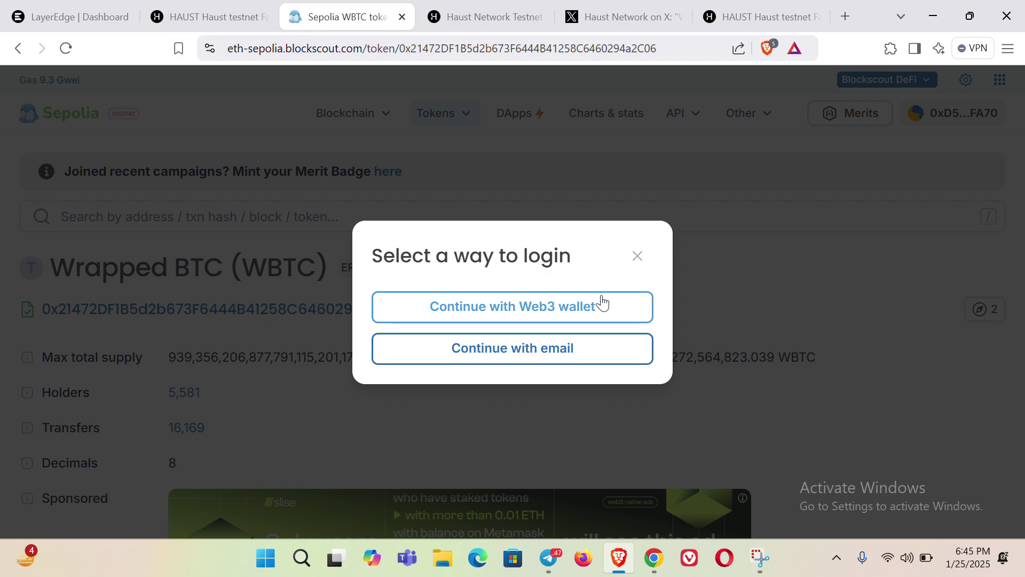
pyautogui.click(636, 257)
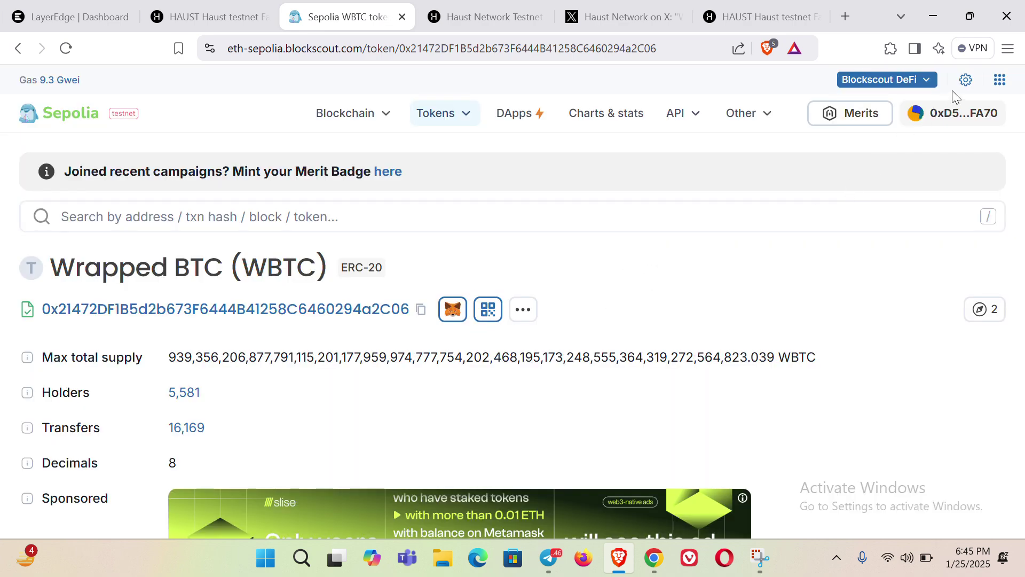
# - Show the WBTC contract's read/write methods and expand the mint method
pyautogui.scroll(-6, 257, 293)
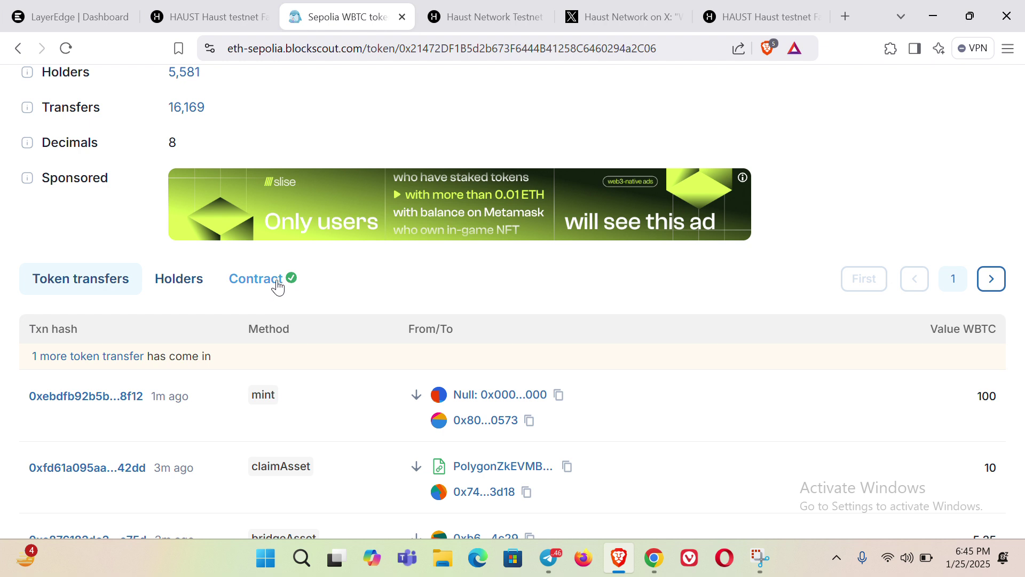
pyautogui.click(276, 286)
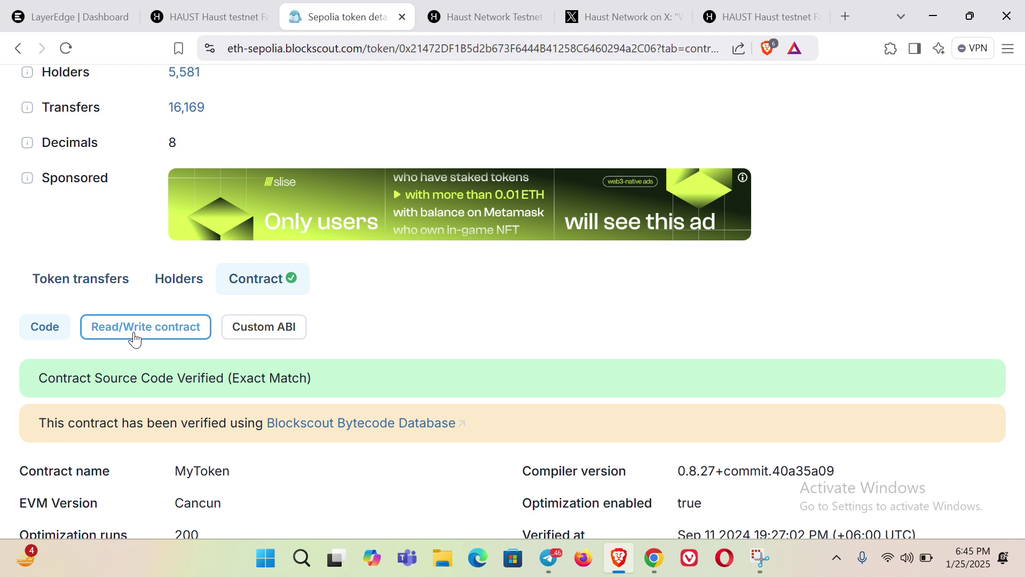
pyautogui.click(164, 336)
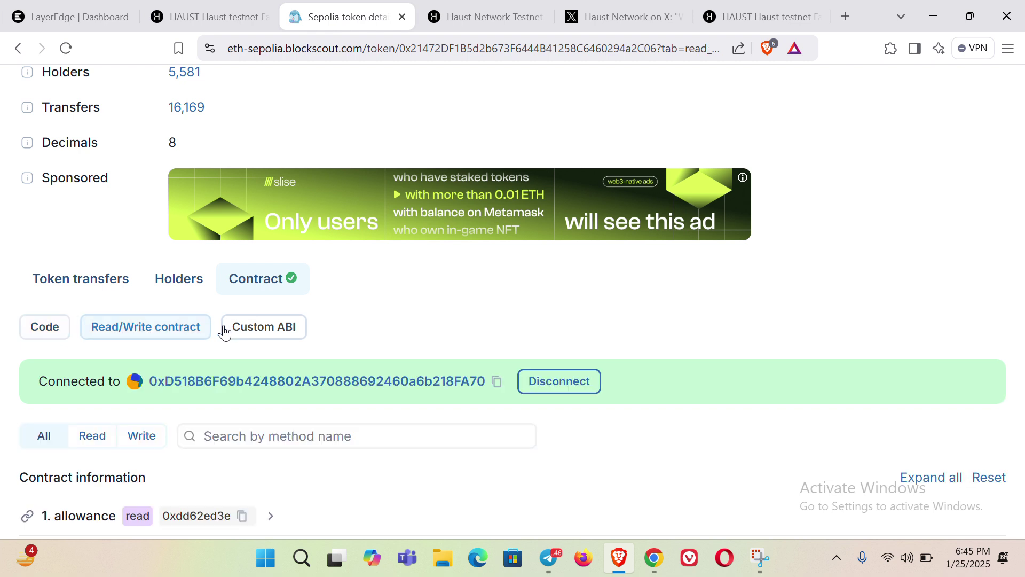
pyautogui.scroll(-8, 266, 330)
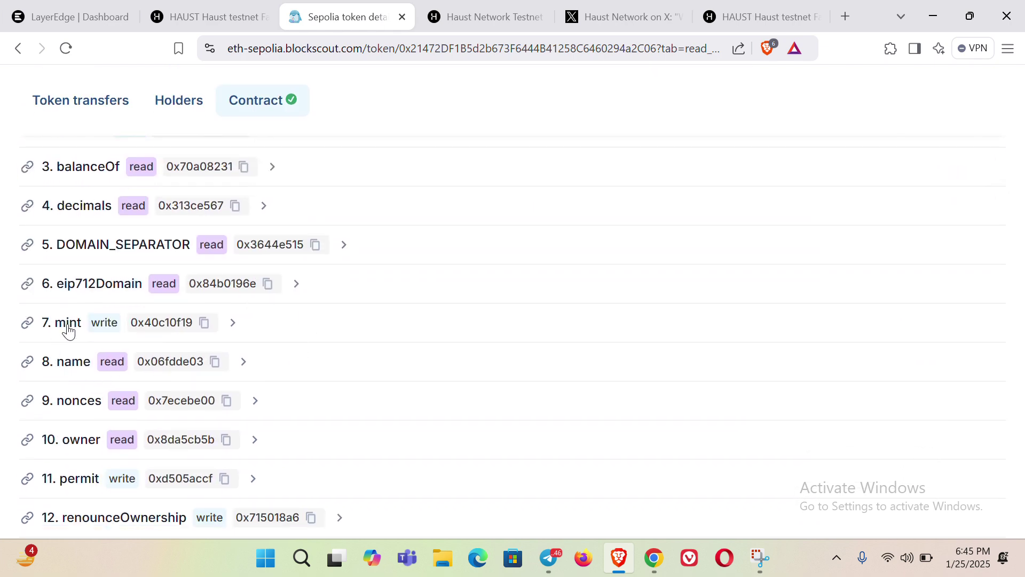
pyautogui.click(229, 327)
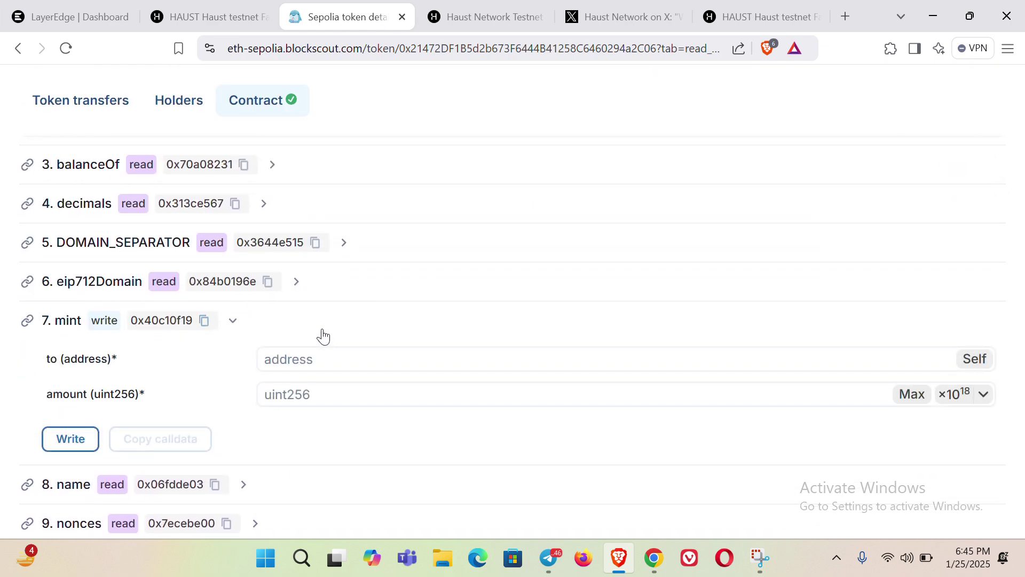
pyautogui.scroll(-2, 323, 305)
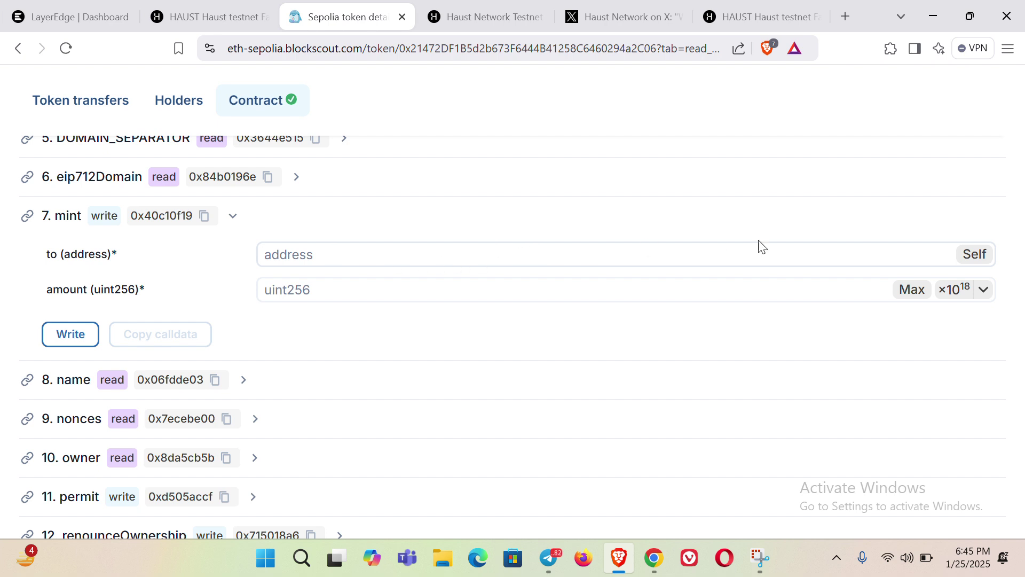
# - Mint WBTC to the connected wallet's own address with the amount 800 000 000 and approve the transaction in MetaMask
pyautogui.click(974, 254)
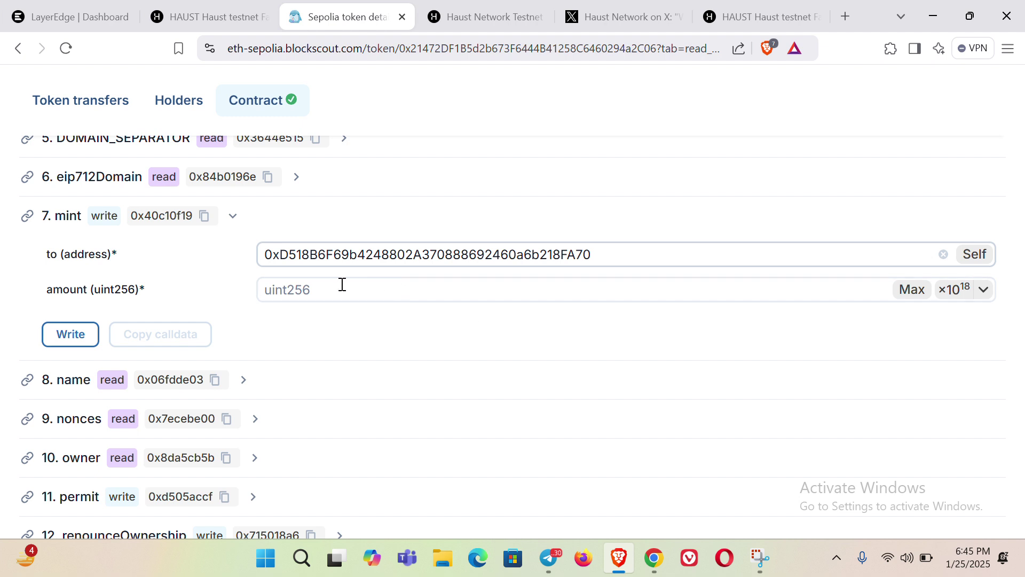
pyautogui.click(291, 294)
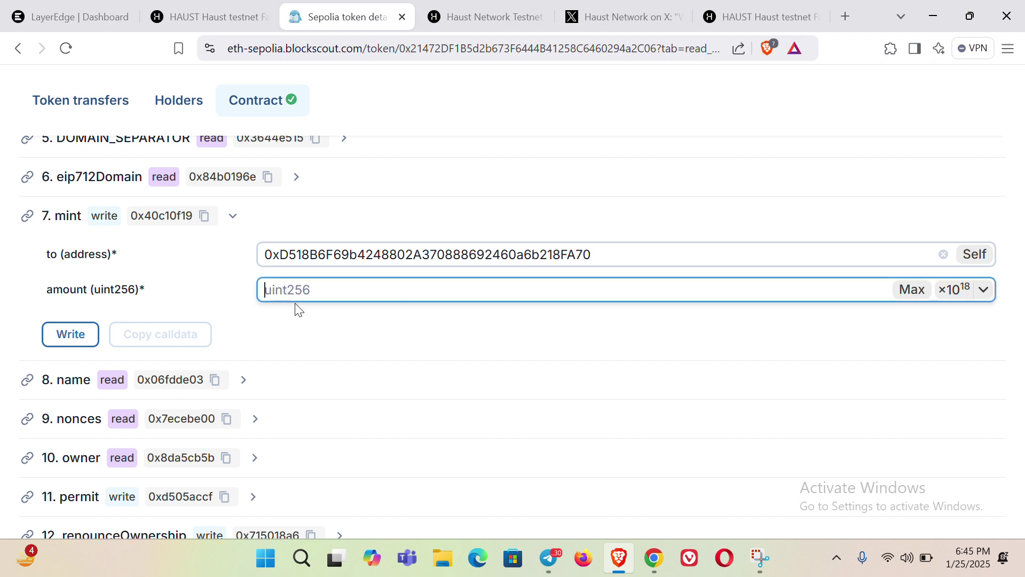
pyautogui.write('4')
pyautogui.press('BackSpace')
pyautogui.write('800 ')
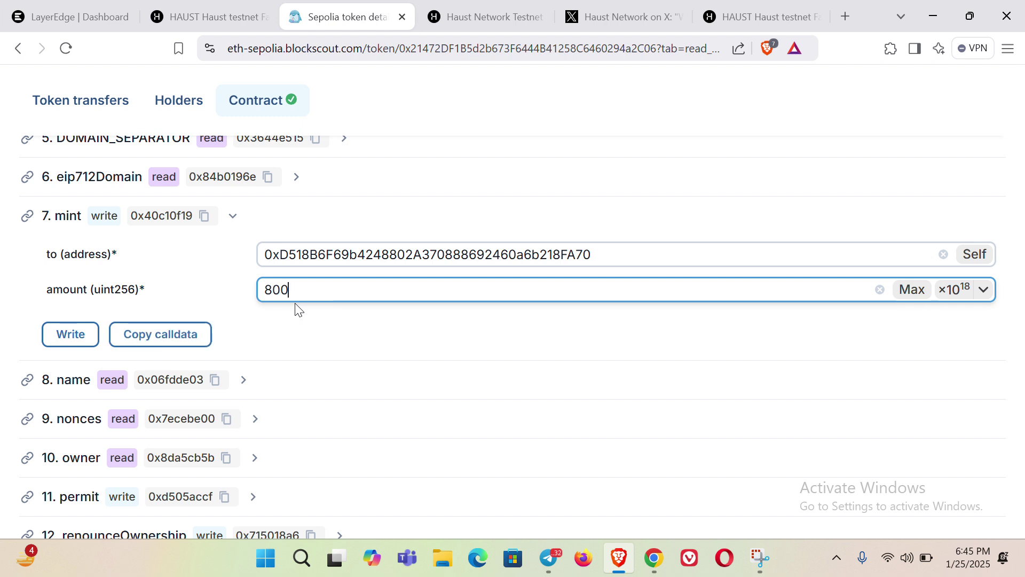
pyautogui.write('000 000')
pyautogui.click(68, 334)
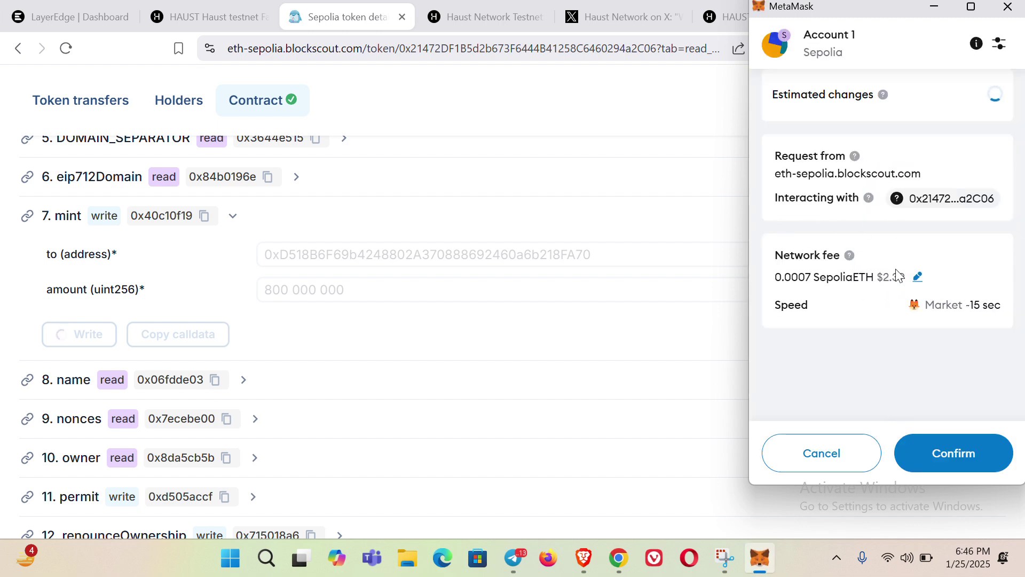
pyautogui.click(947, 460)
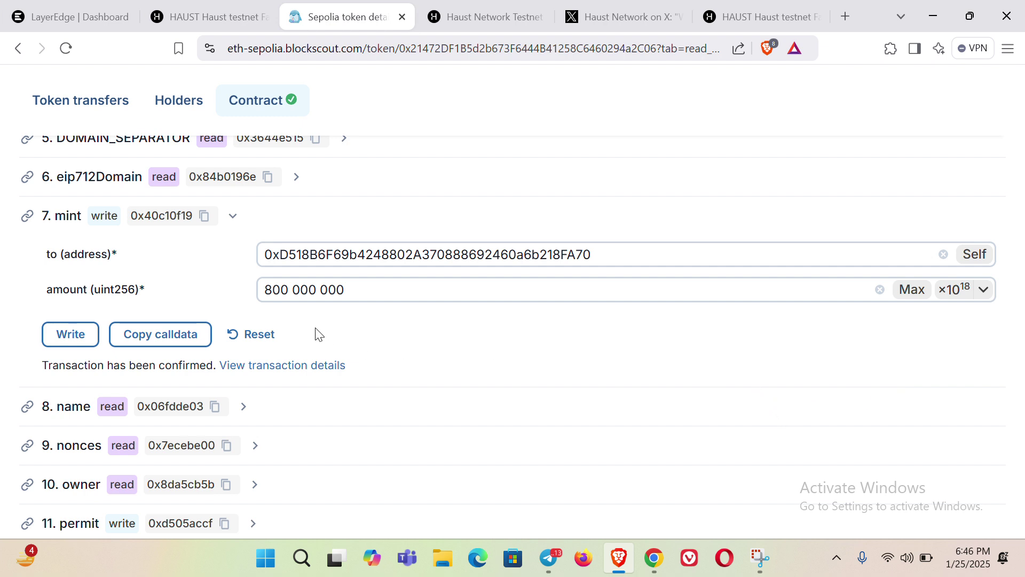
# - Copy the WBTC contract address and import it into MetaMask as a custom token on the Sepolia network
pyautogui.scroll(10, 406, 350)
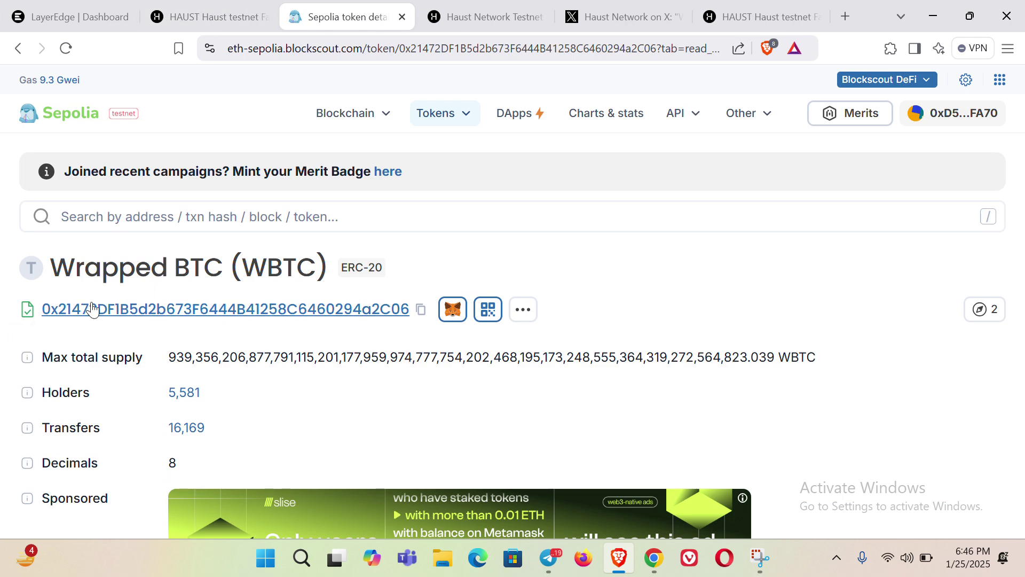
pyautogui.click(421, 310)
pyautogui.click(890, 48)
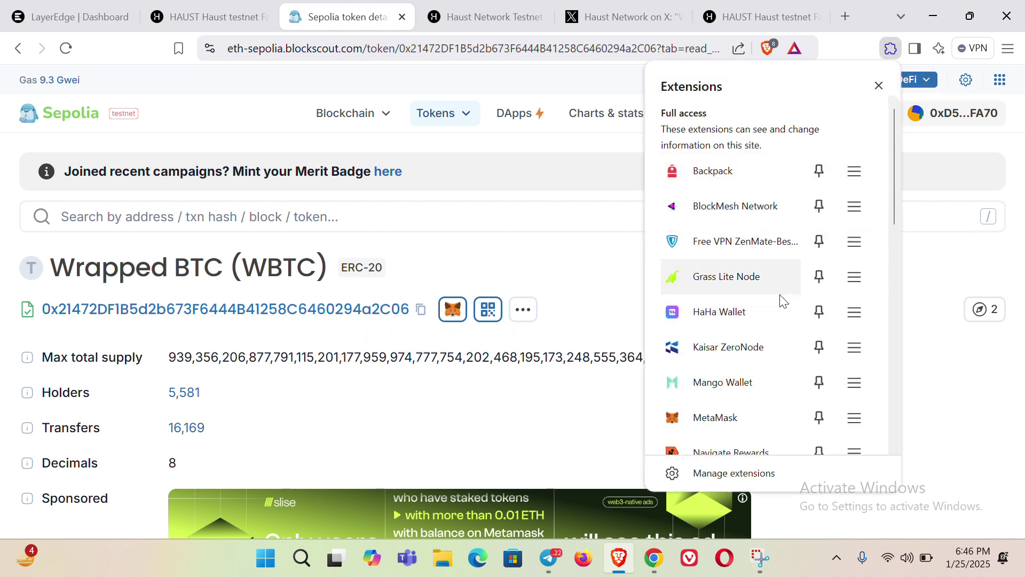
pyautogui.click(712, 408)
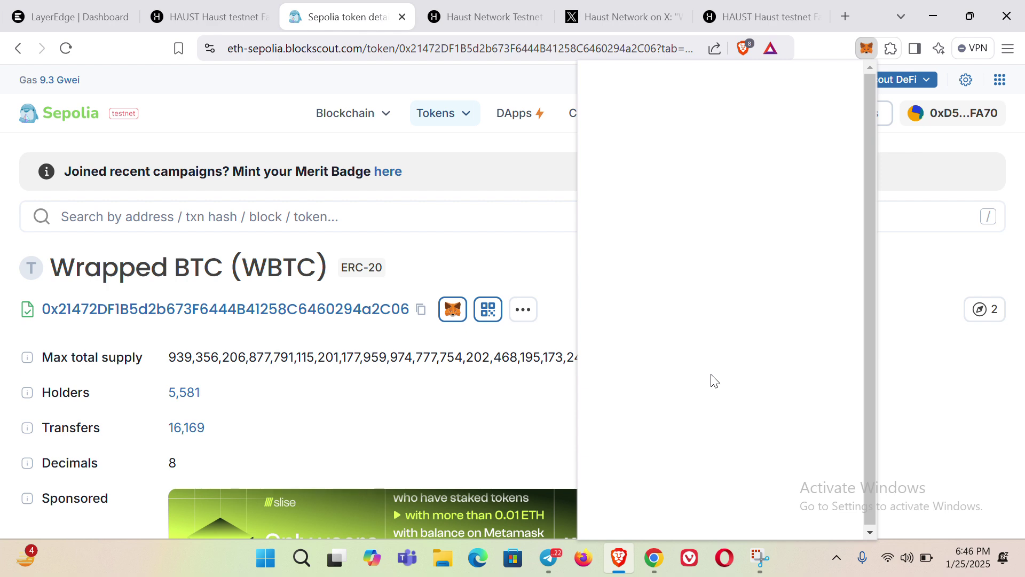
pyautogui.click(630, 280)
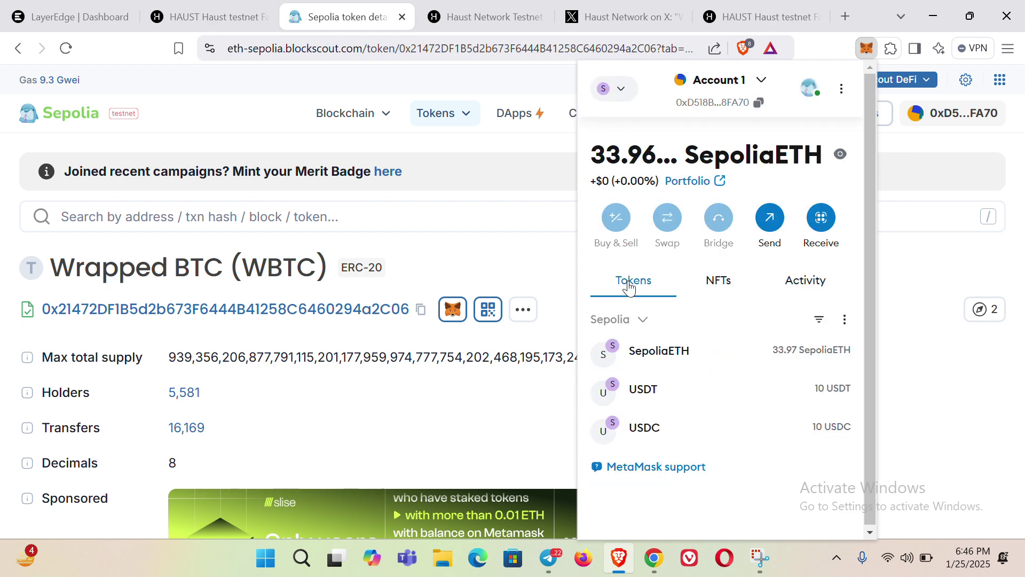
pyautogui.click(844, 321)
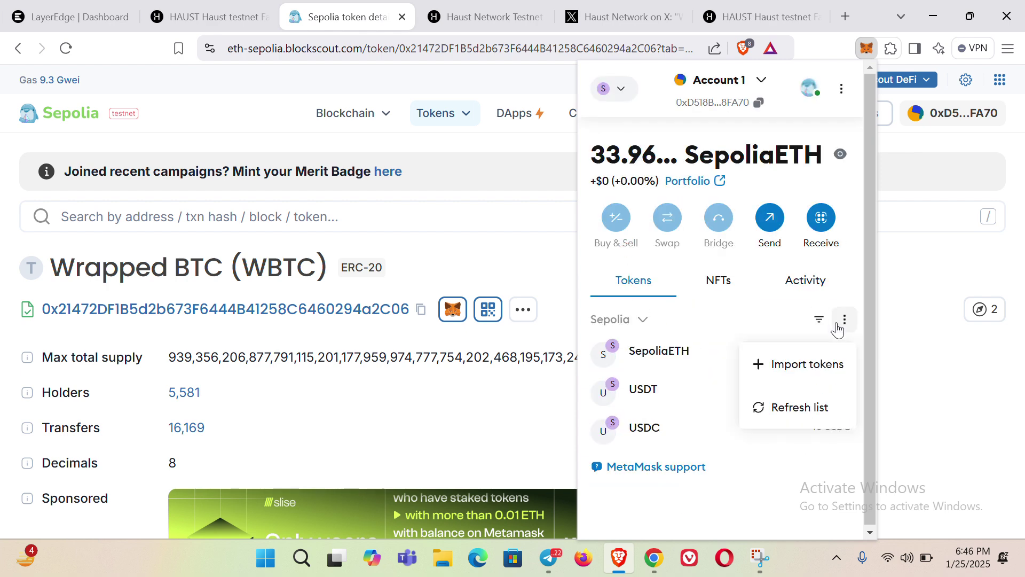
pyautogui.click(779, 363)
pyautogui.rightClick(641, 328)
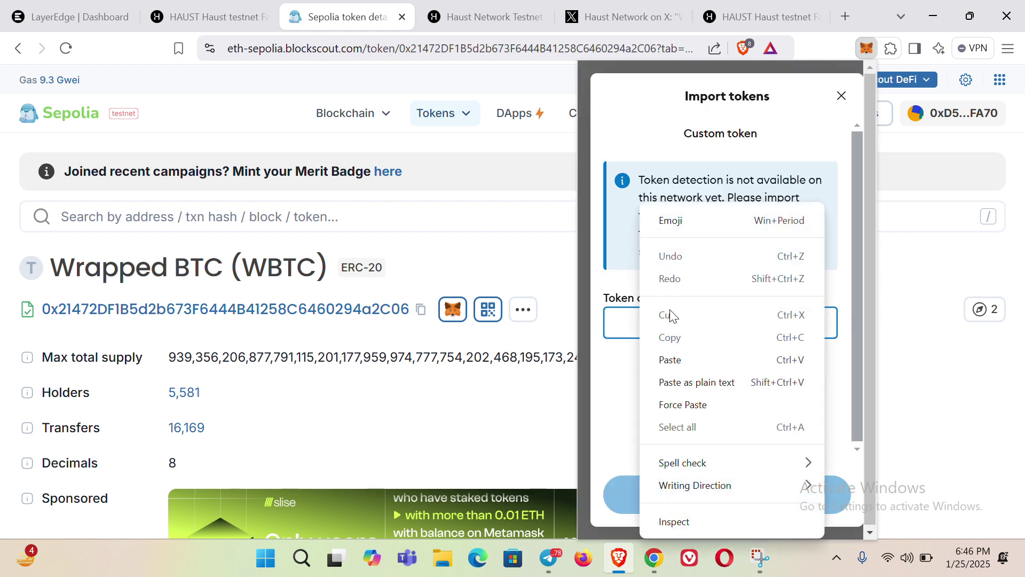
pyautogui.click(673, 359)
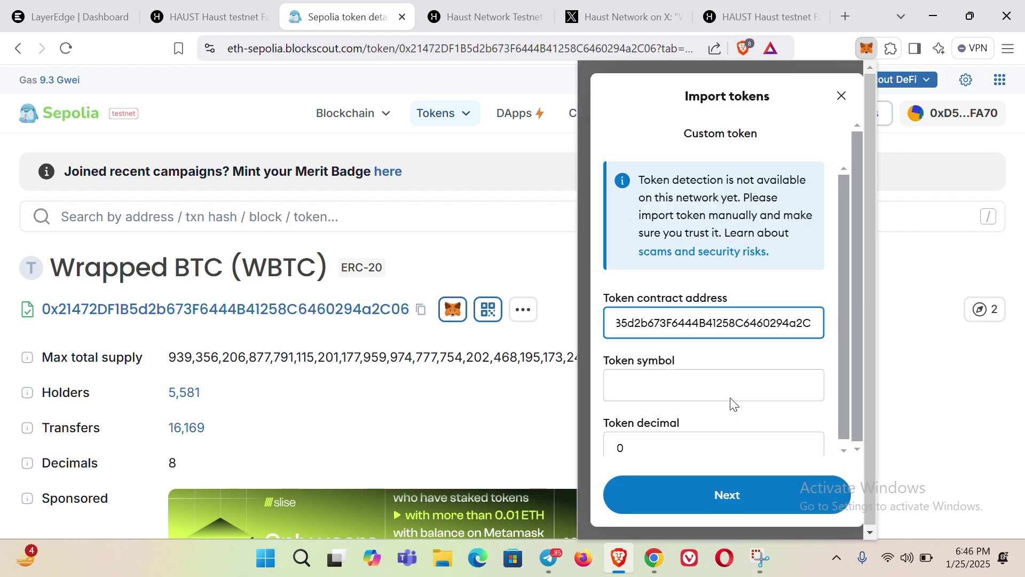
pyautogui.click(700, 502)
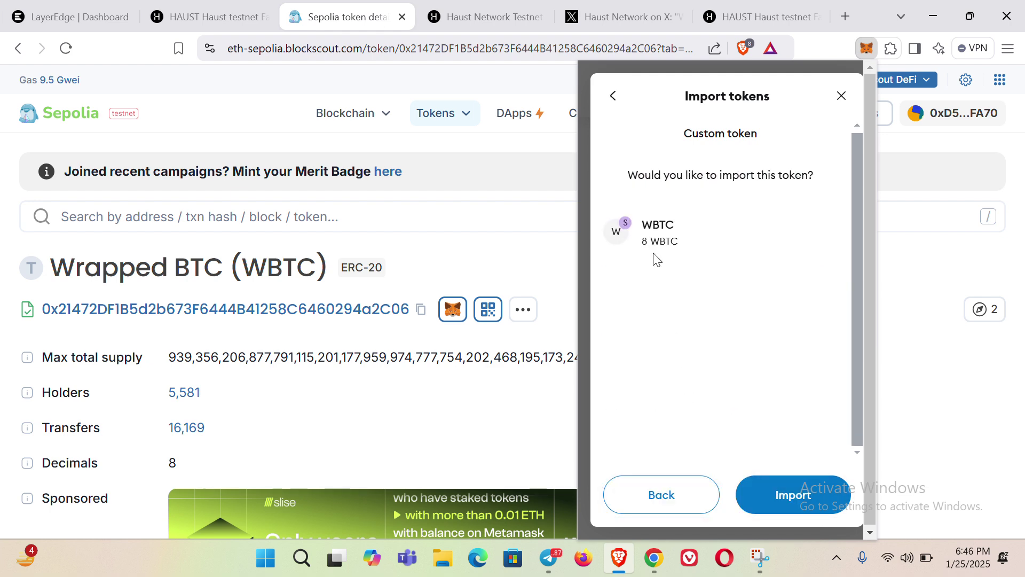
pyautogui.click(775, 489)
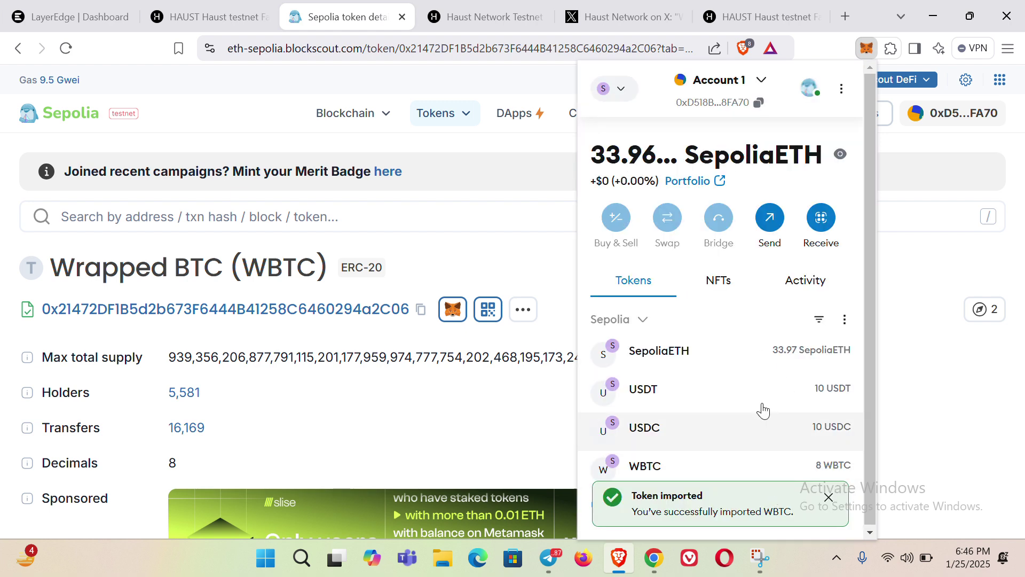
pyautogui.click(435, 276)
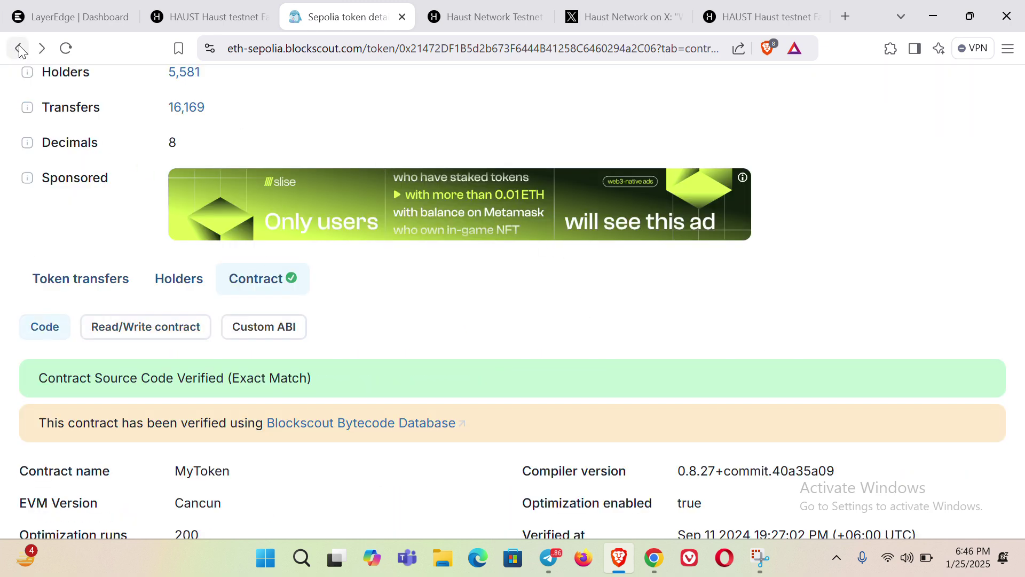
# - Go back from the WBTC token page to the Testnet Erigon Instructions tutorial
pyautogui.click(18, 48)
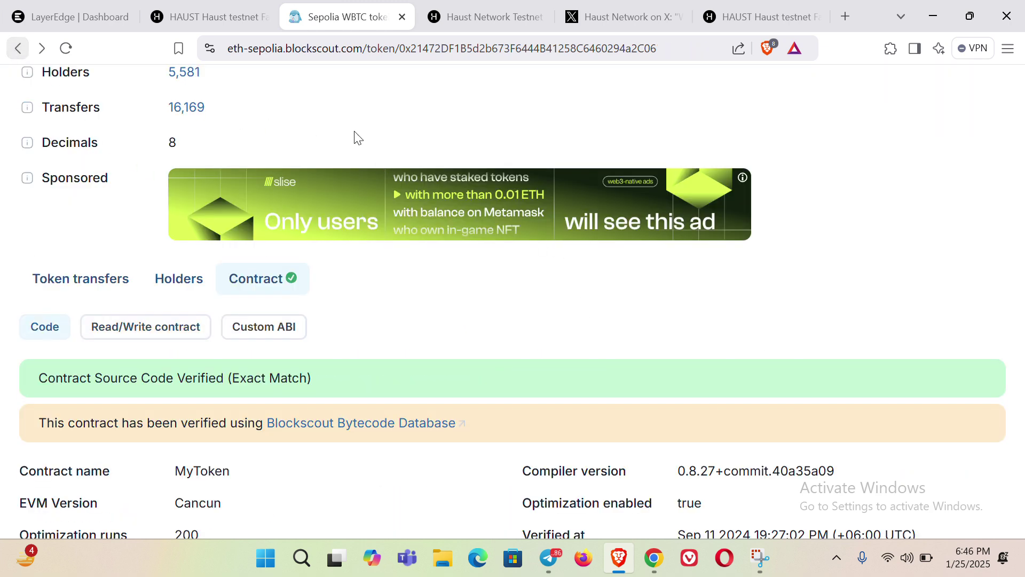
pyautogui.scroll(-5, 486, 278)
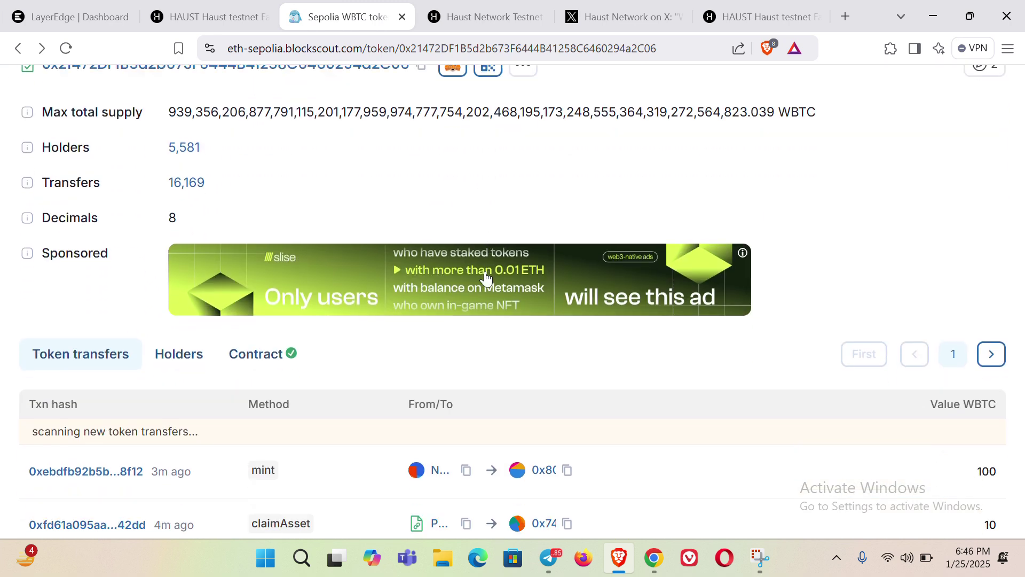
pyautogui.scroll(5, 486, 277)
pyautogui.click(17, 48)
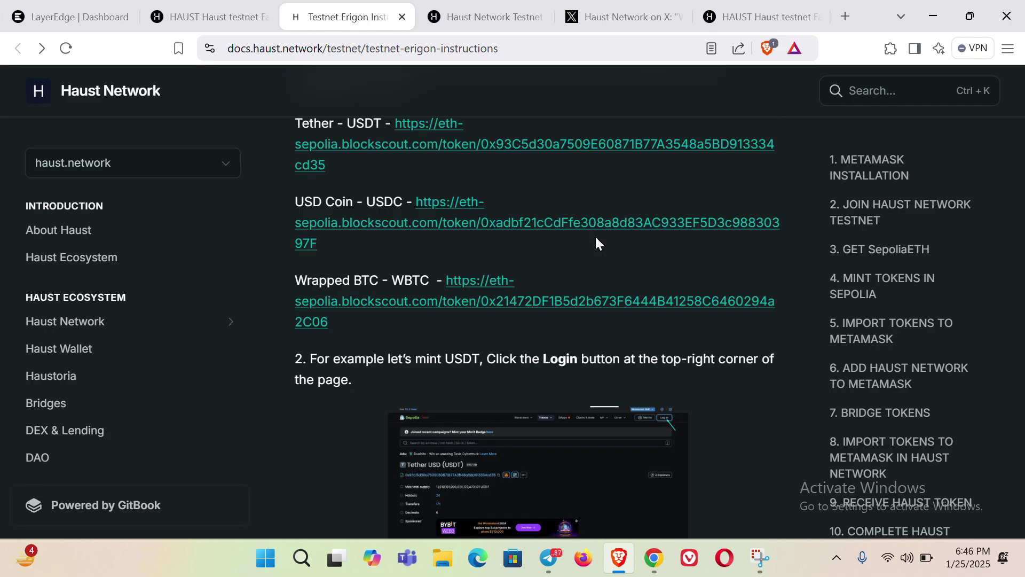
pyautogui.scroll(-10, 596, 238)
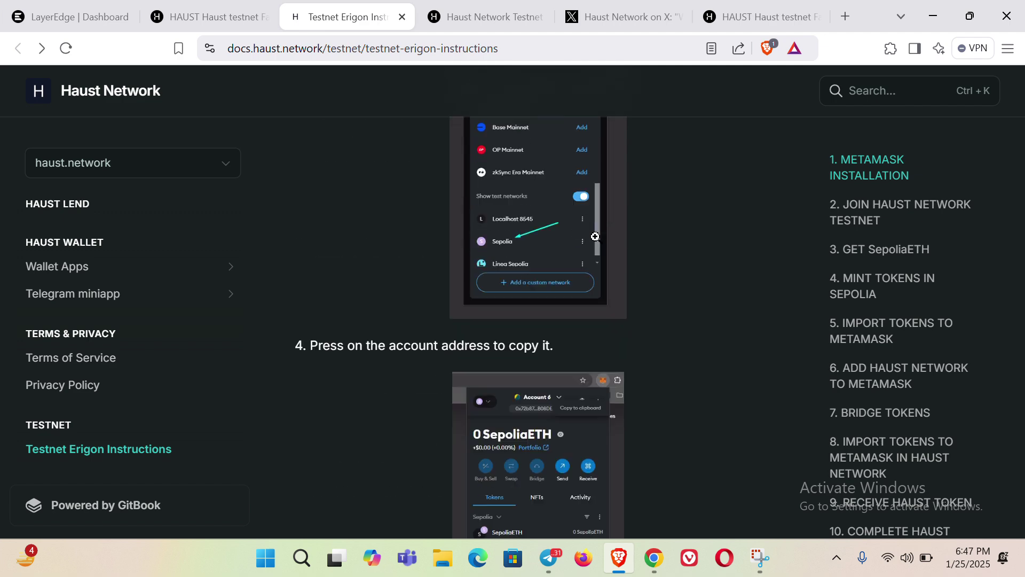
# - Open the Testnet bridge linked in the tutorial's section 6, on adding Haust Network to MetaMask
pyautogui.scroll(-7, 594, 241)
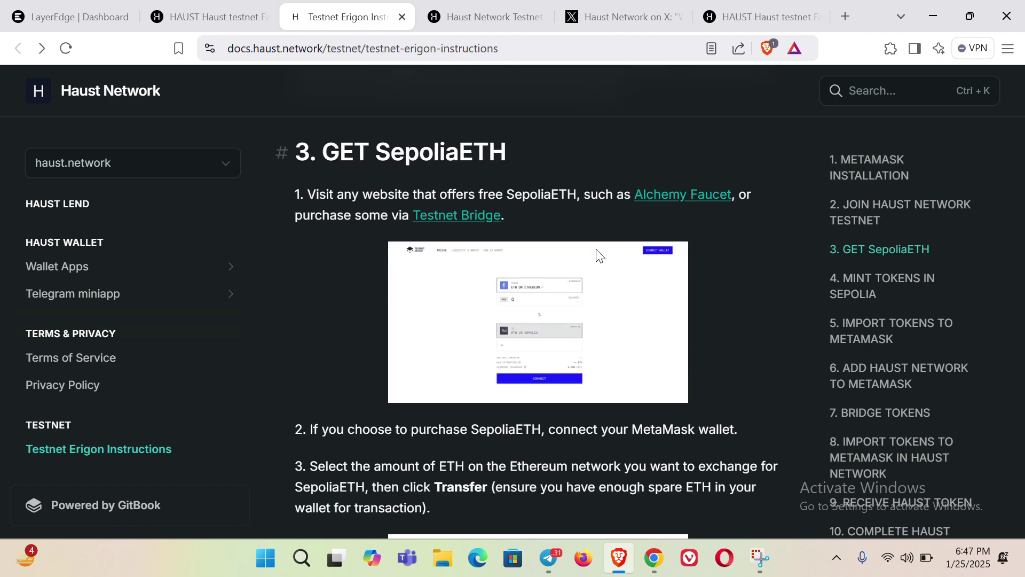
pyautogui.scroll(-12, 589, 250)
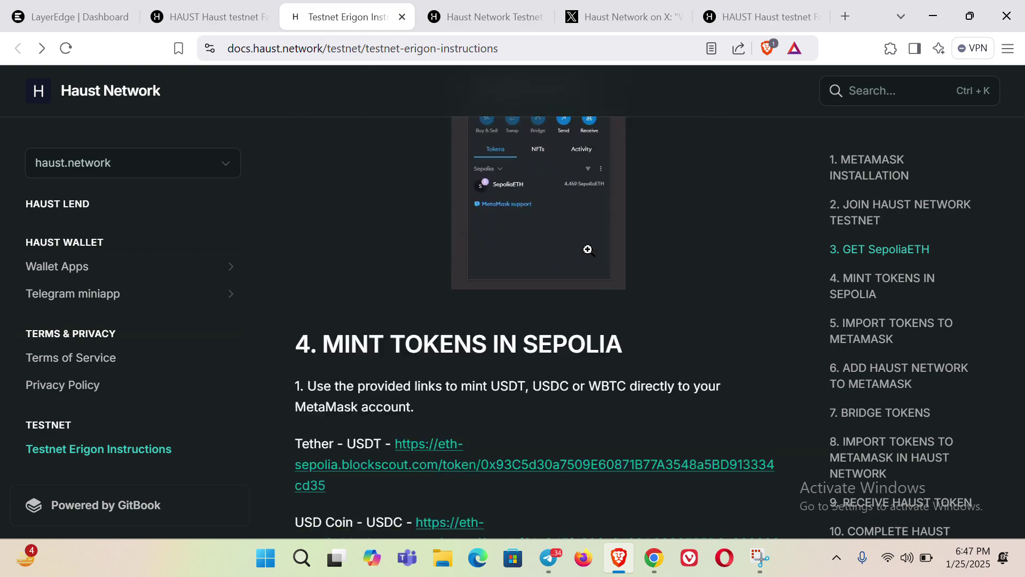
pyautogui.scroll(-15, 542, 261)
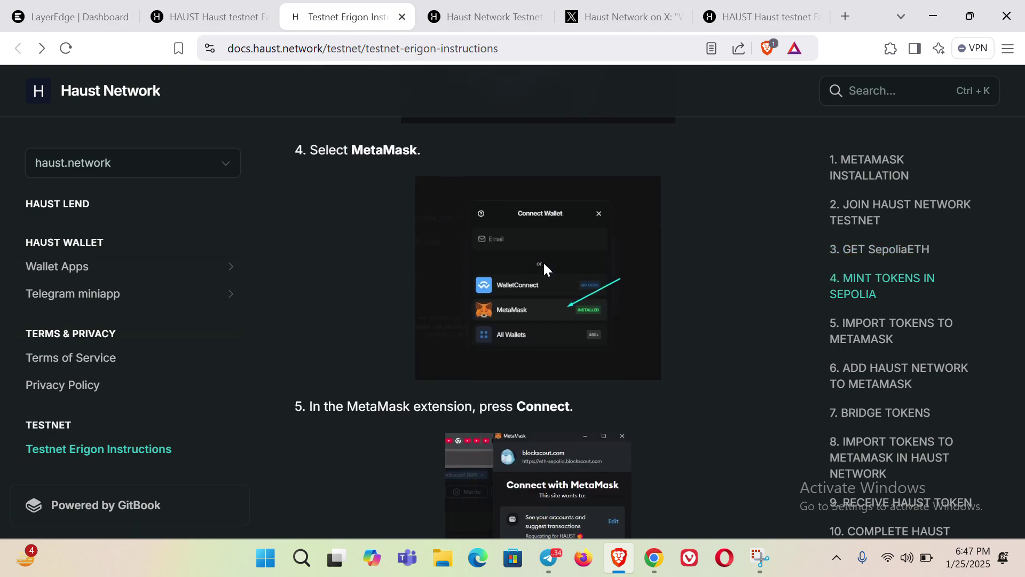
pyautogui.scroll(-15, 544, 263)
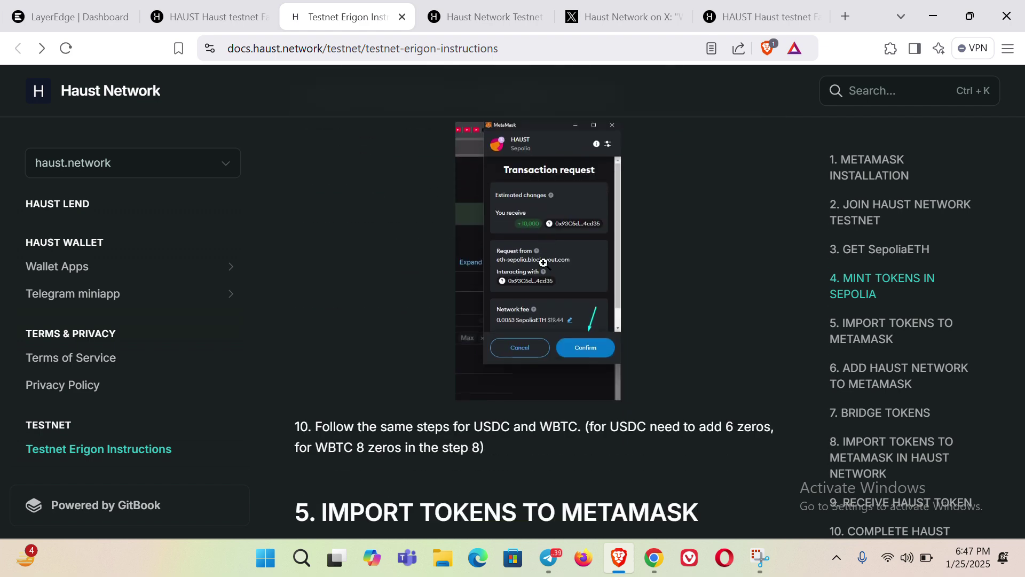
pyautogui.scroll(-4, 543, 262)
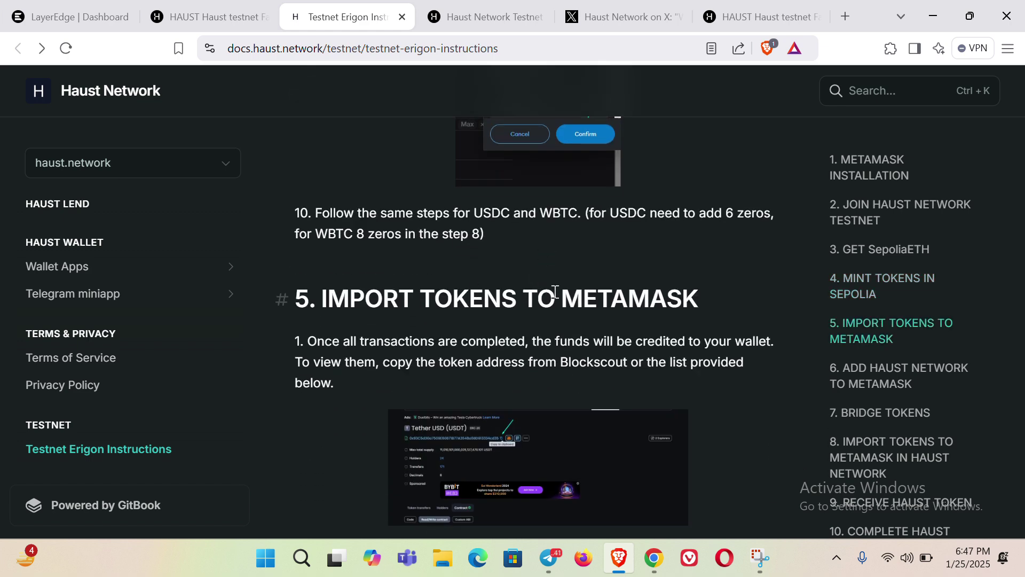
pyautogui.scroll(-6, 554, 287)
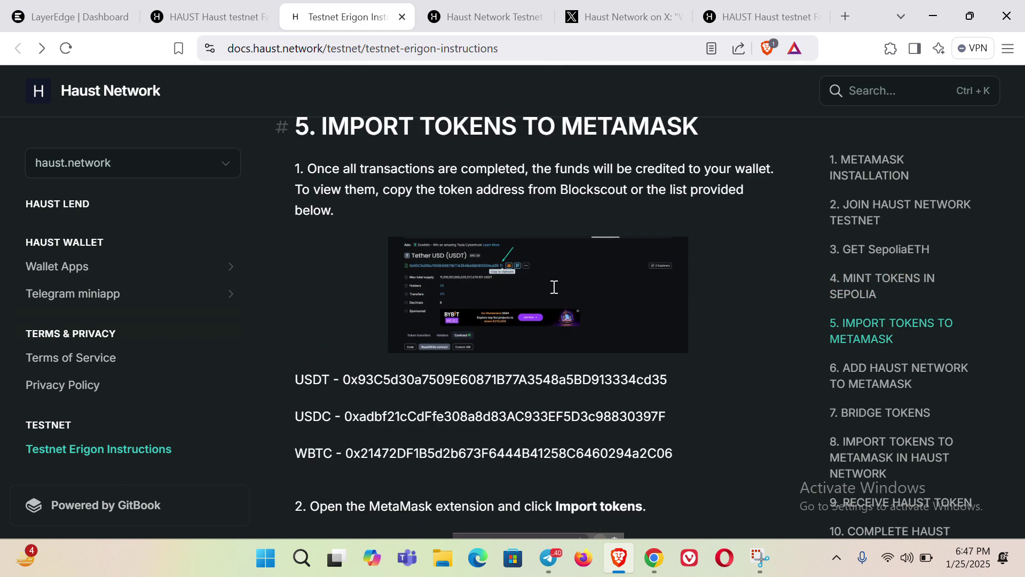
pyautogui.scroll(-14, 561, 276)
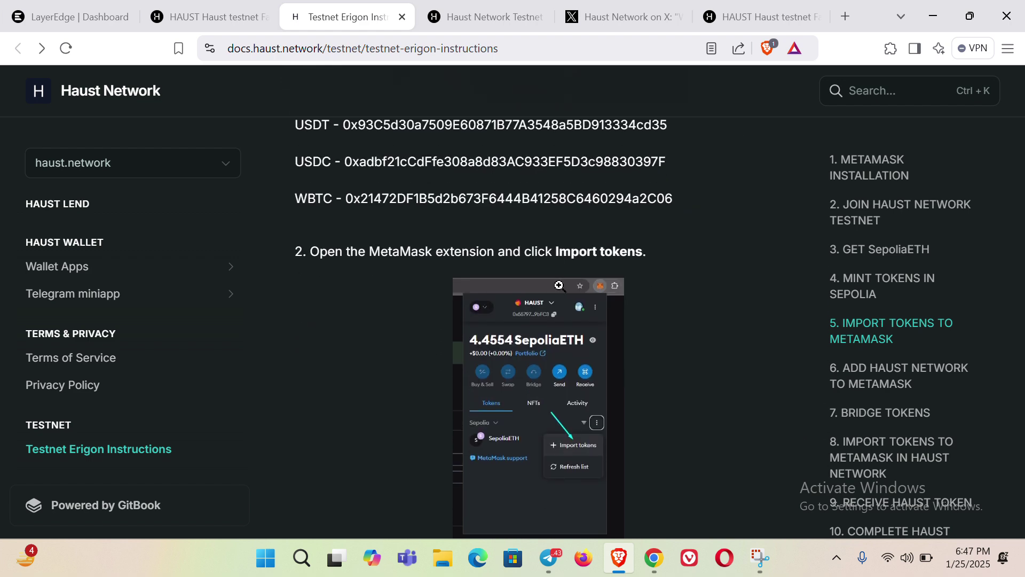
pyautogui.scroll(-4, 550, 306)
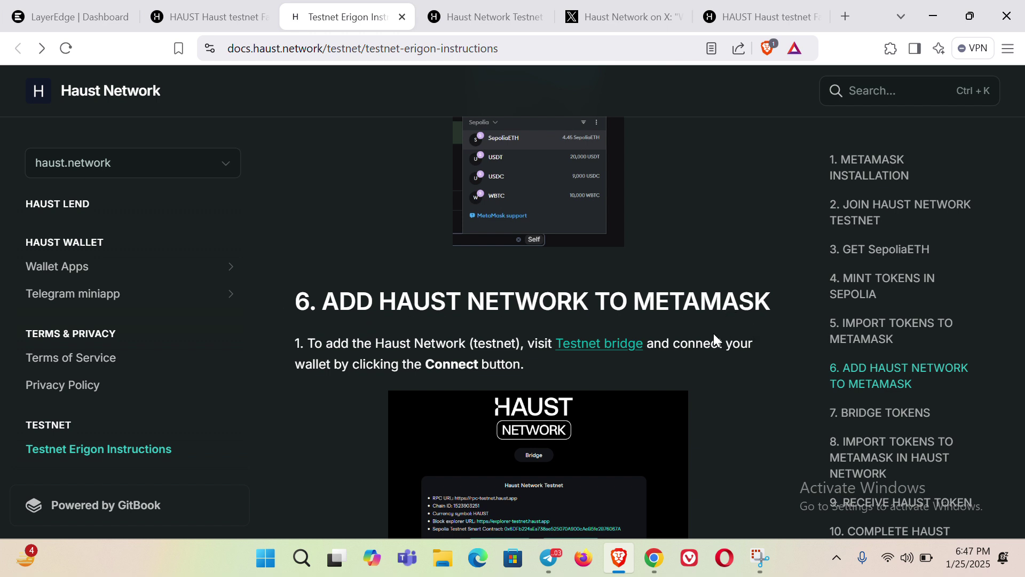
pyautogui.click(600, 343)
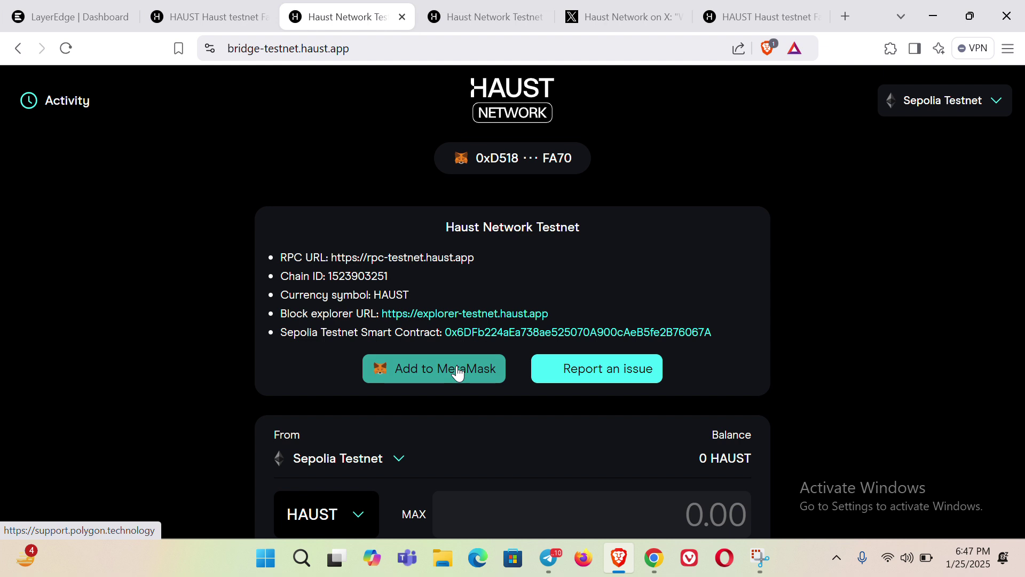
# - Add the Haust Network Testnet to MetaMask from the bridge page
pyautogui.click(458, 371)
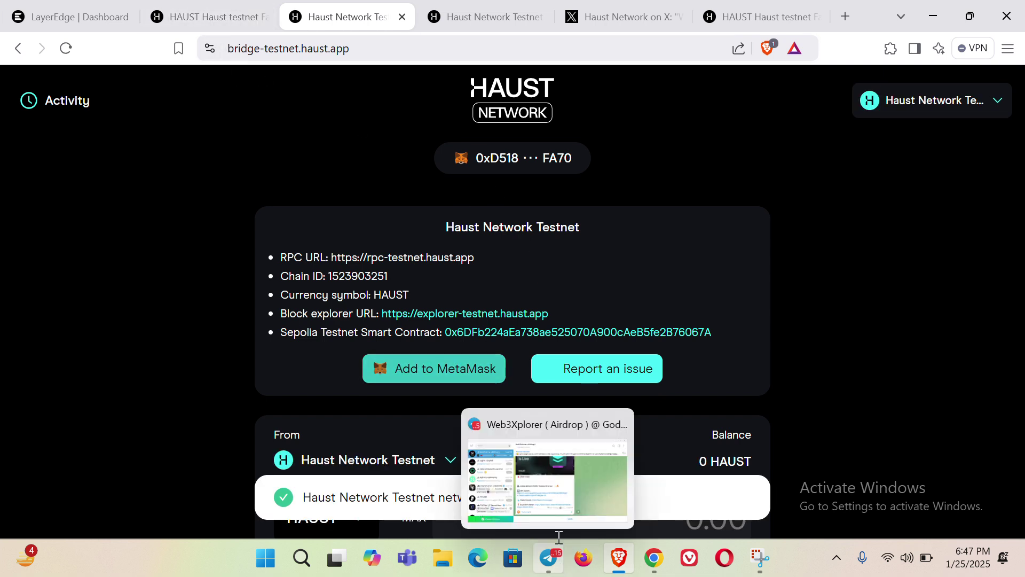
pyautogui.click(550, 557)
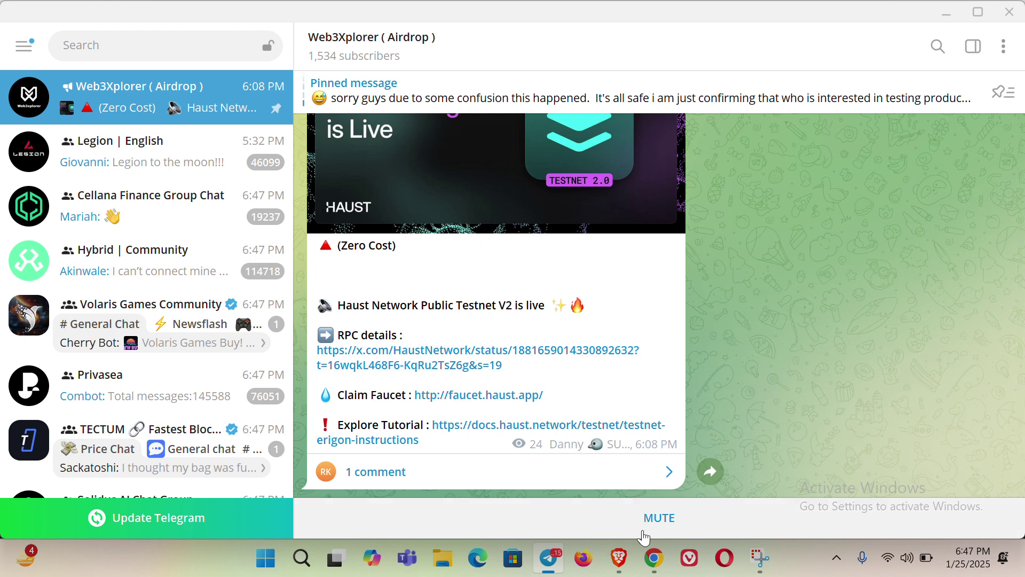
pyautogui.click(619, 558)
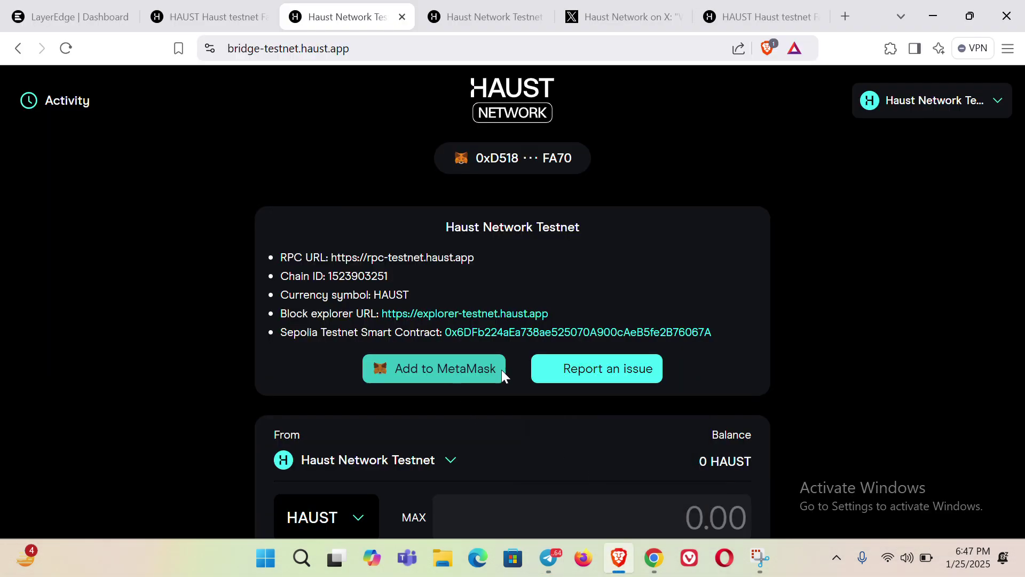
# - Set the bridge's source chain to Sepolia Testnet so that the transfer goes to Haust Network Testnet
pyautogui.scroll(-4, 662, 406)
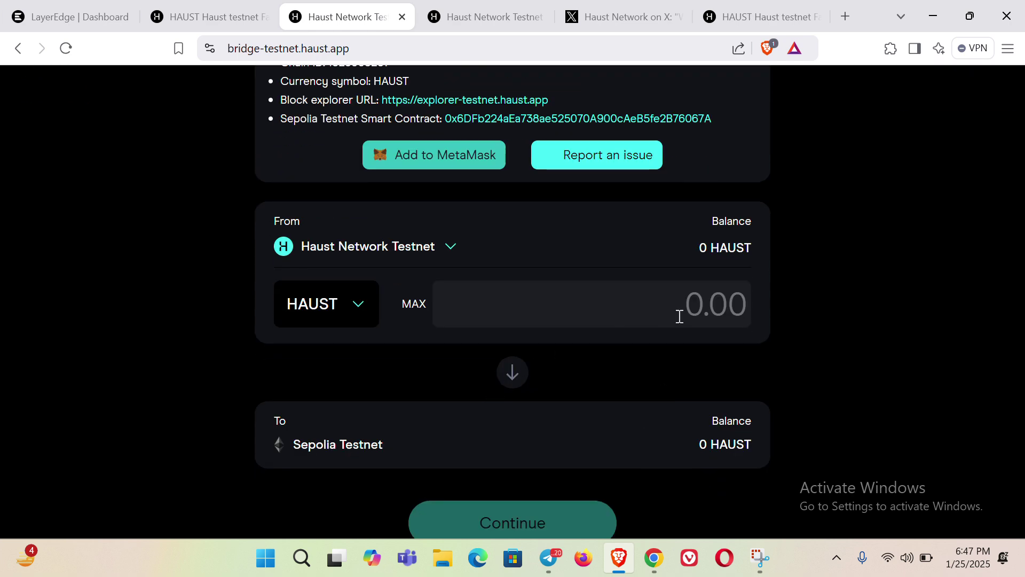
pyautogui.click(445, 251)
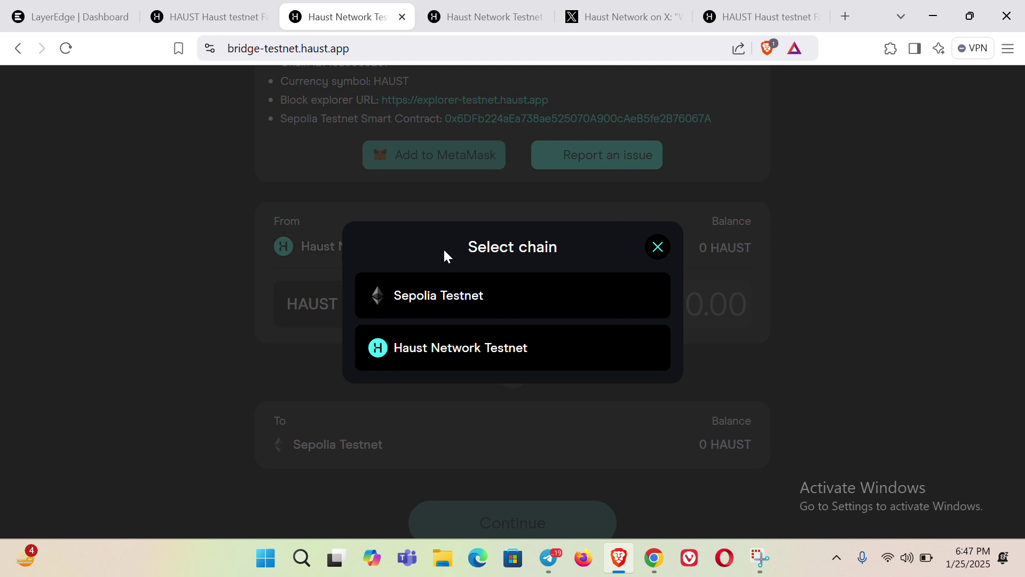
pyautogui.click(470, 305)
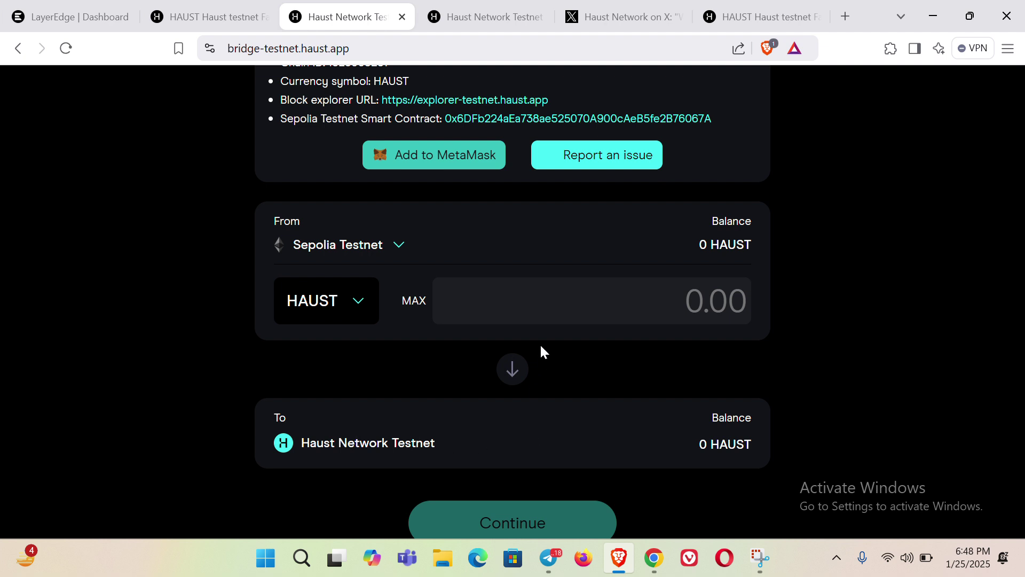
# - Add Wrapped BTC to the bridge's token list by its contract address 0x21472DF1B5d2b673F6444B41258C6460294a2C06 and select it as the token to bridge
pyautogui.click(353, 305)
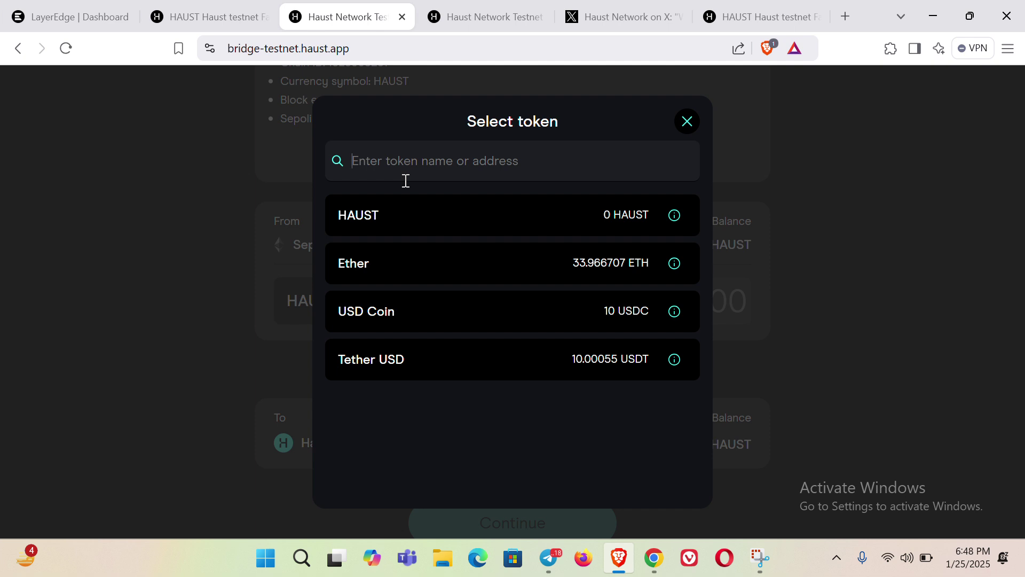
pyautogui.hotkey('ctrl', 'v')
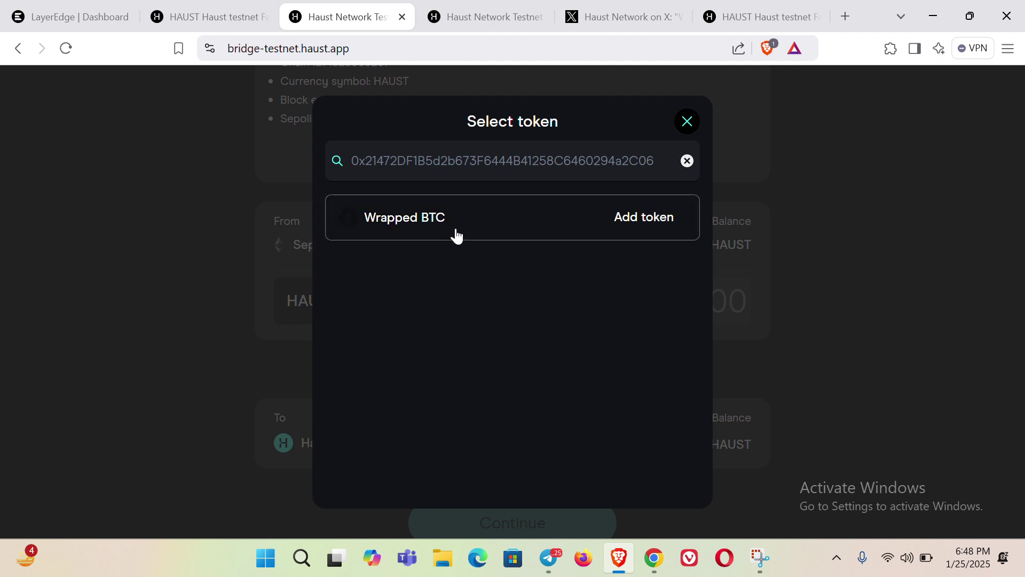
pyautogui.click(634, 223)
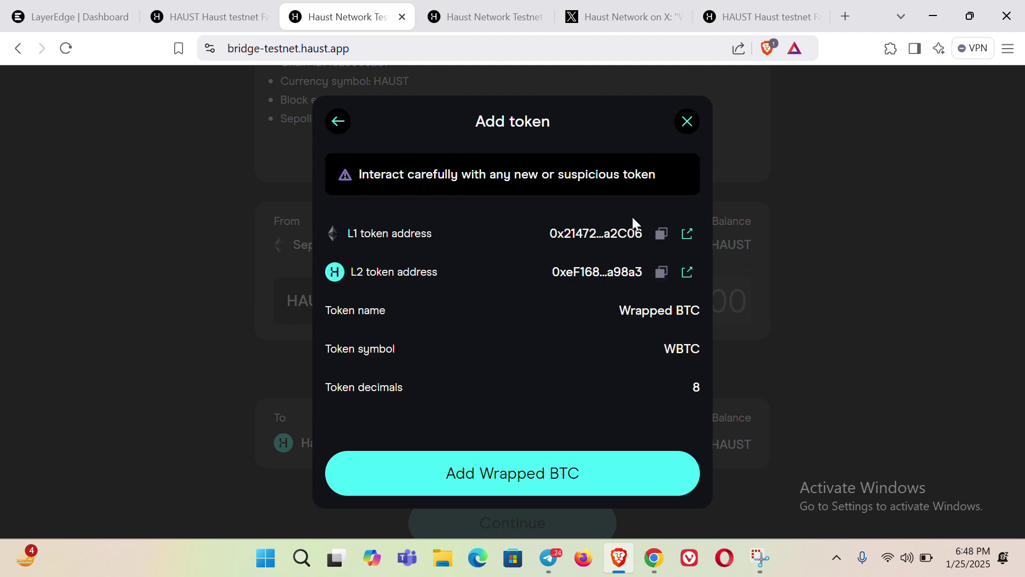
pyautogui.scroll(-1, 576, 392)
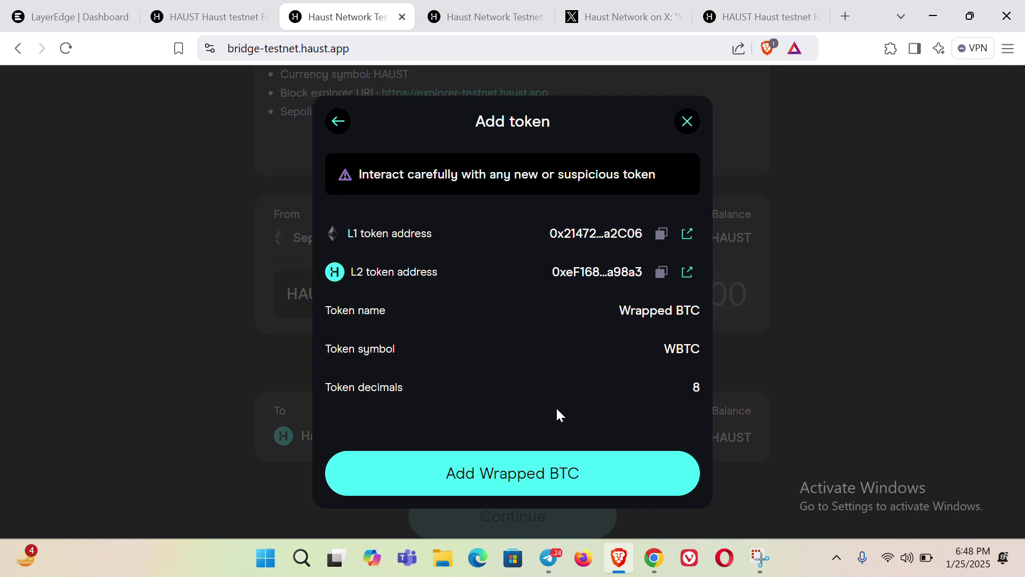
pyautogui.click(499, 475)
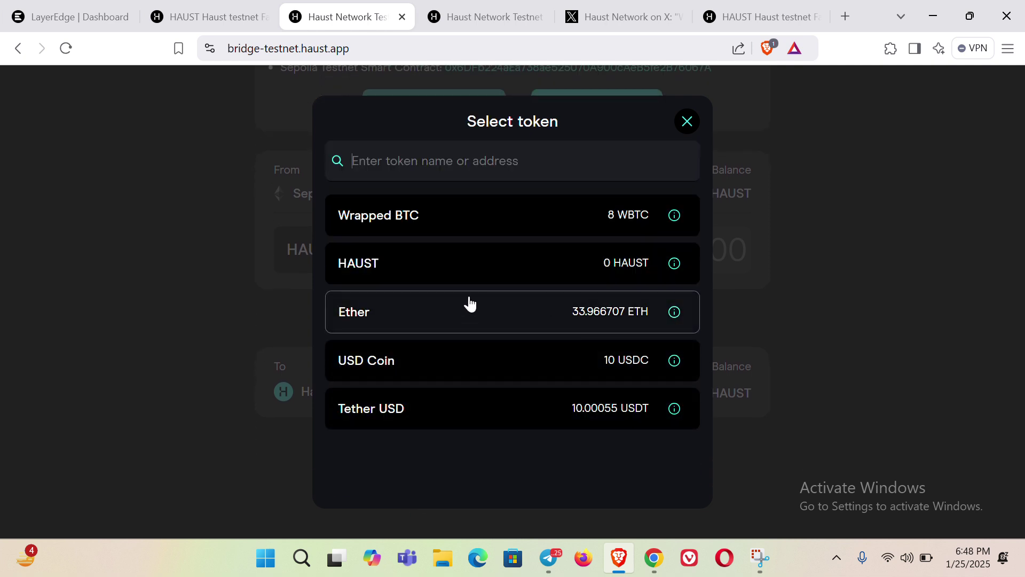
pyautogui.click(427, 218)
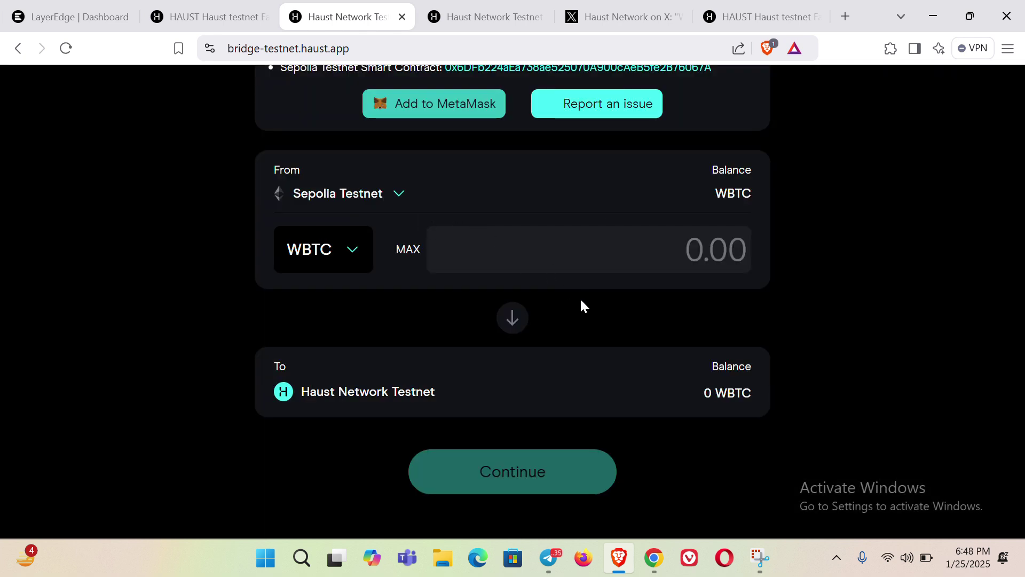
# - Set the bridge amount to 4 WBTC and continue to the bridge confirmation
pyautogui.click(651, 243)
pyautogui.write('4')
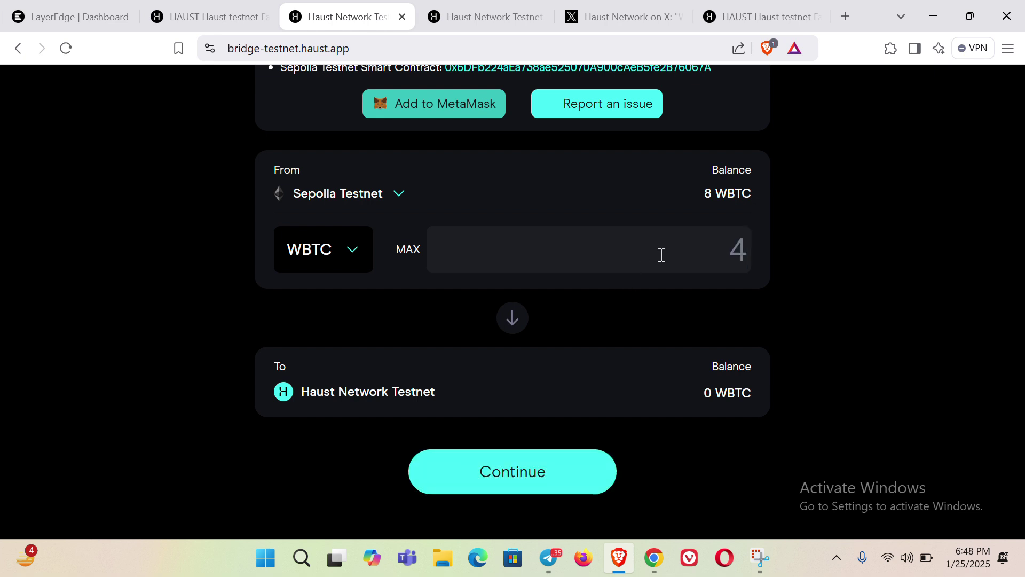
pyautogui.click(522, 483)
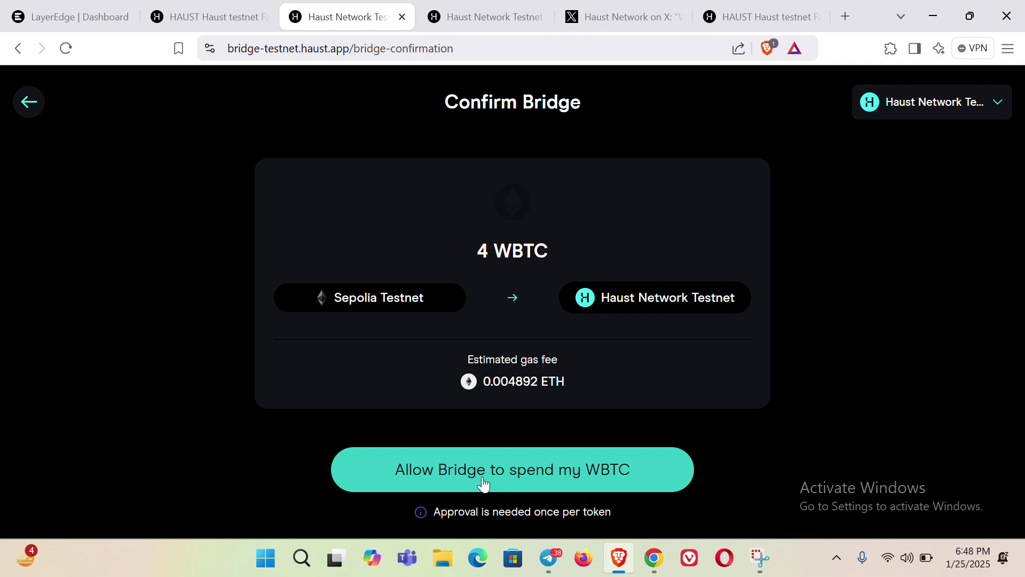
# - Allow the bridge to spend WBTC and submit the 4 WBTC transfer, confirming both requests in MetaMask
pyautogui.click(484, 481)
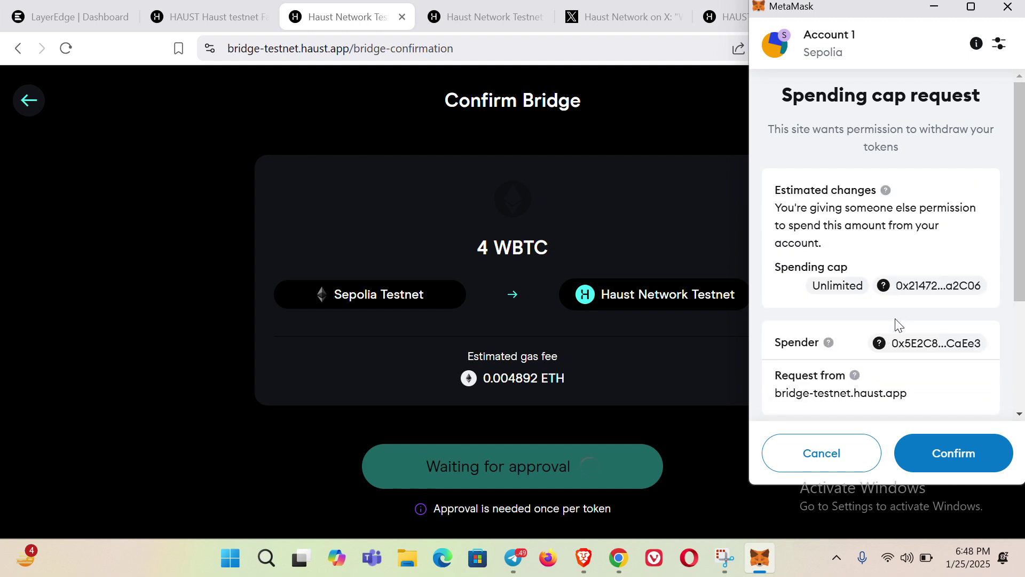
pyautogui.scroll(-3, 958, 374)
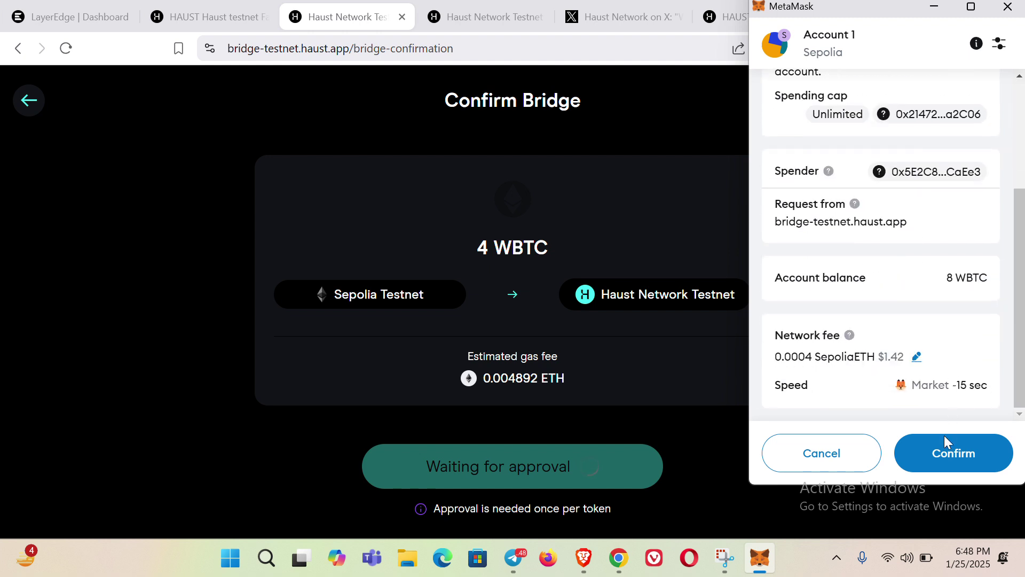
pyautogui.click(939, 454)
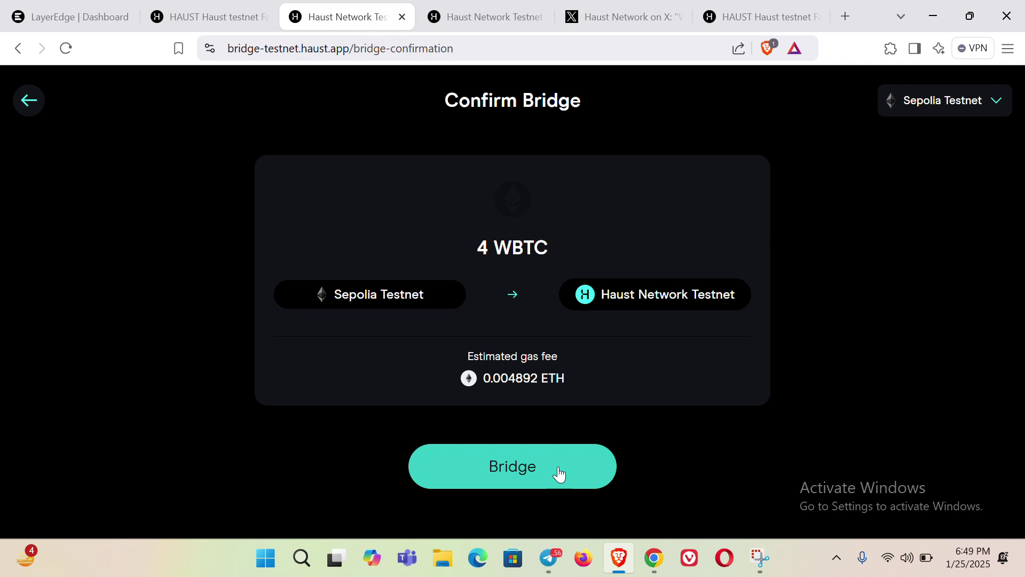
pyautogui.click(557, 468)
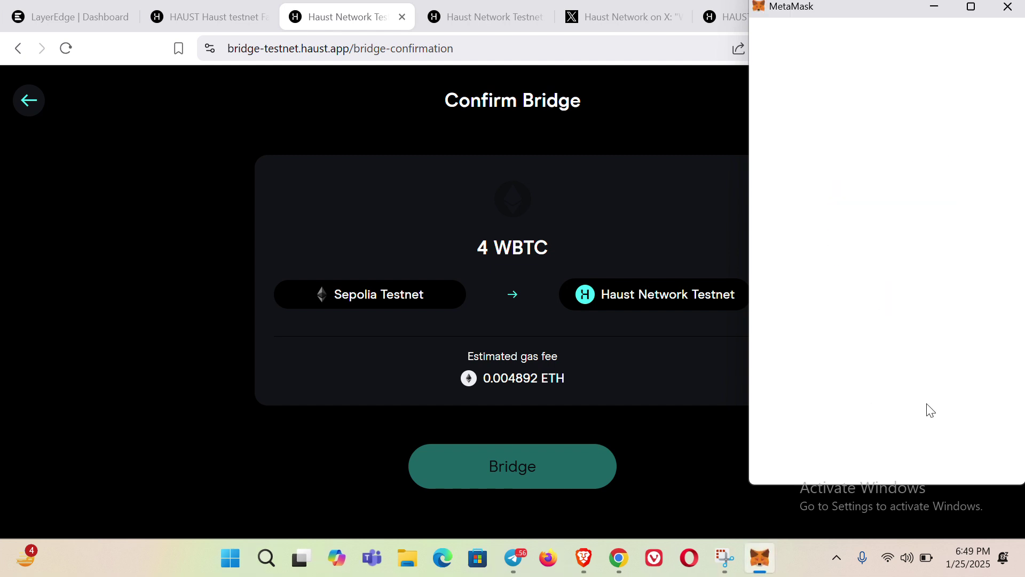
pyautogui.click(964, 452)
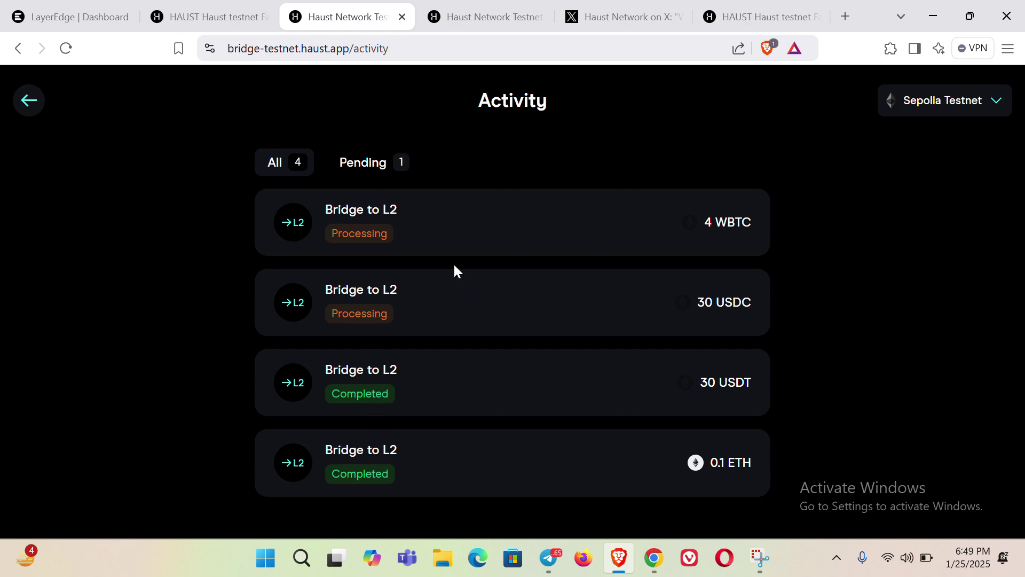
pyautogui.click(225, 16)
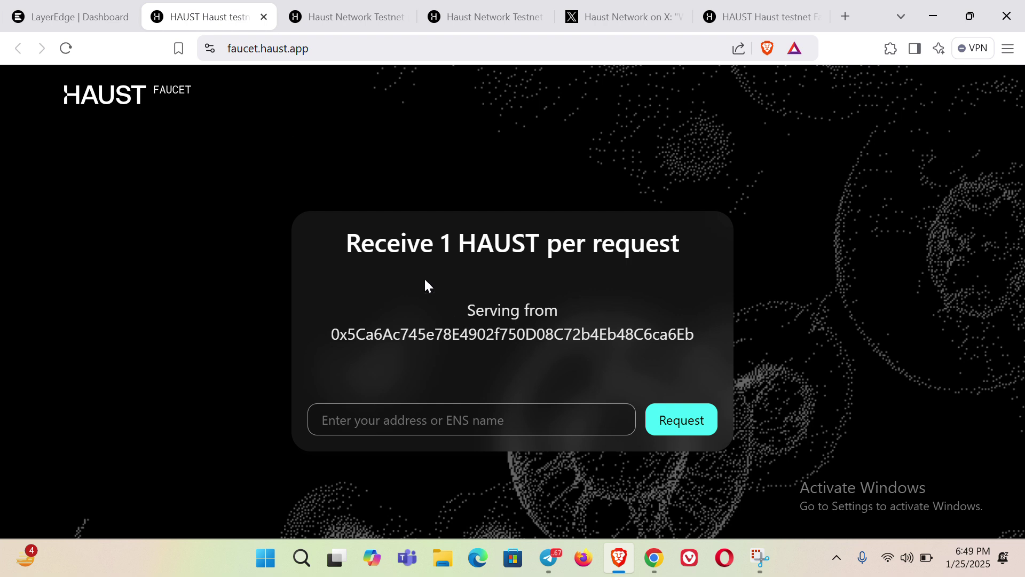
pyautogui.click(740, 18)
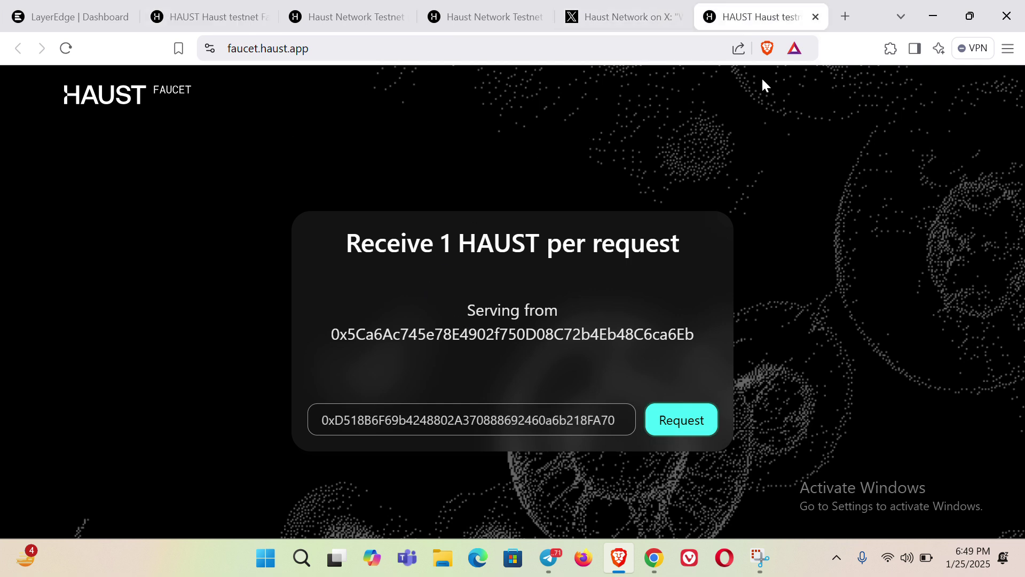
pyautogui.click(332, 19)
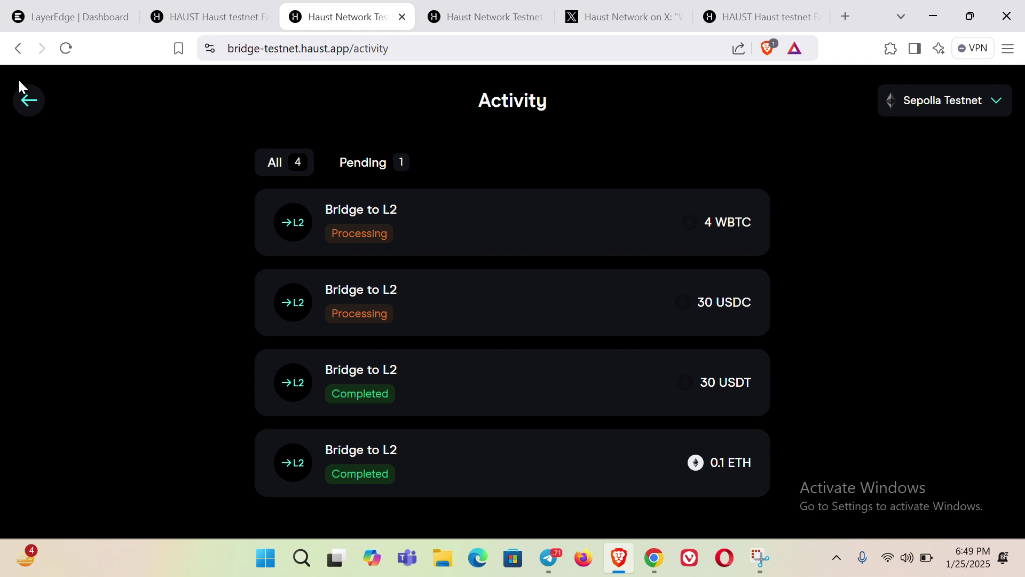
# - Return to the Testnet Erigon Instructions and read the sections on importing tokens in Haust Network and receiving HAUST
pyautogui.click(18, 48)
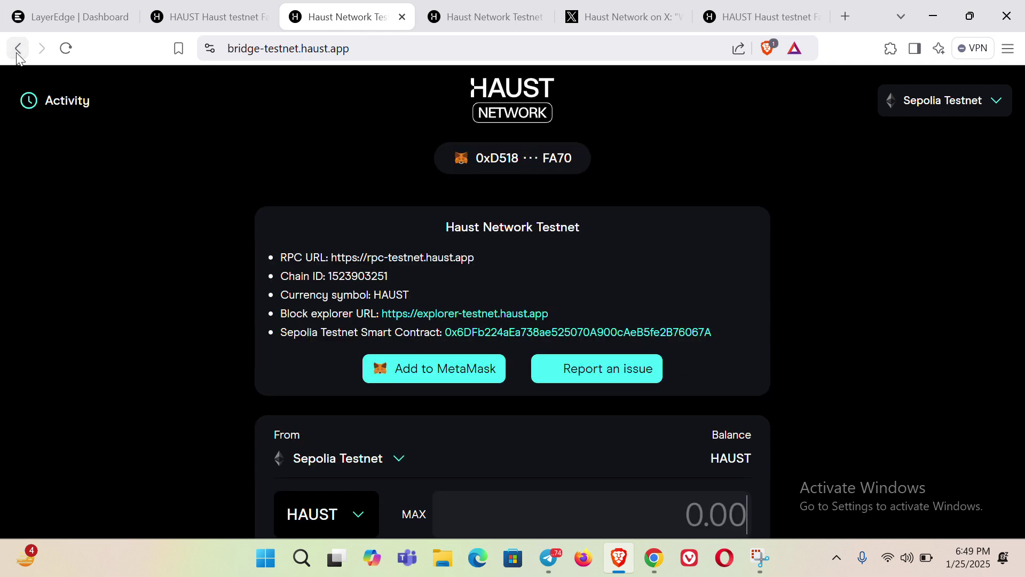
pyautogui.click(17, 53)
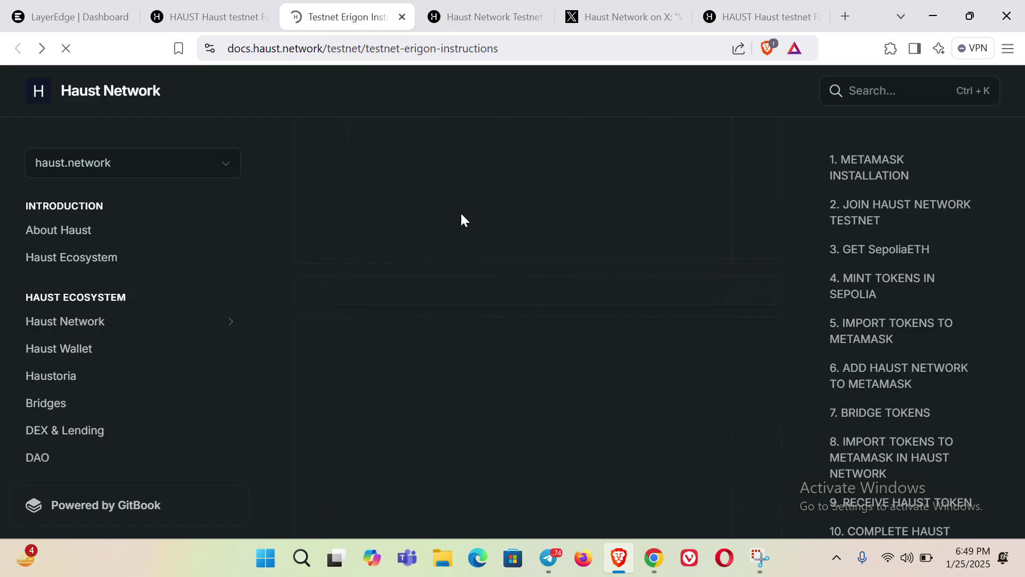
pyautogui.scroll(-12, 460, 211)
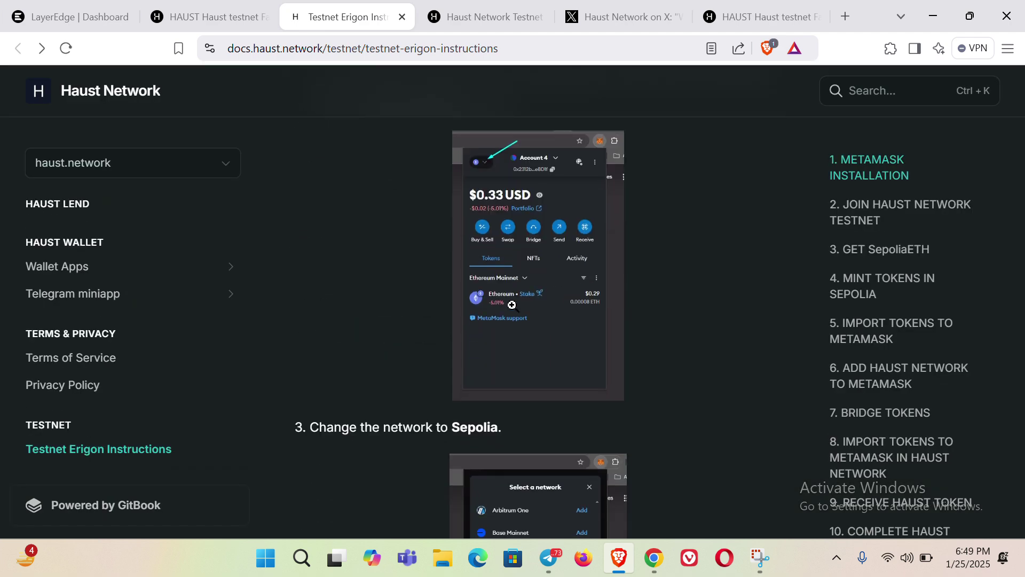
pyautogui.middleClick(520, 358)
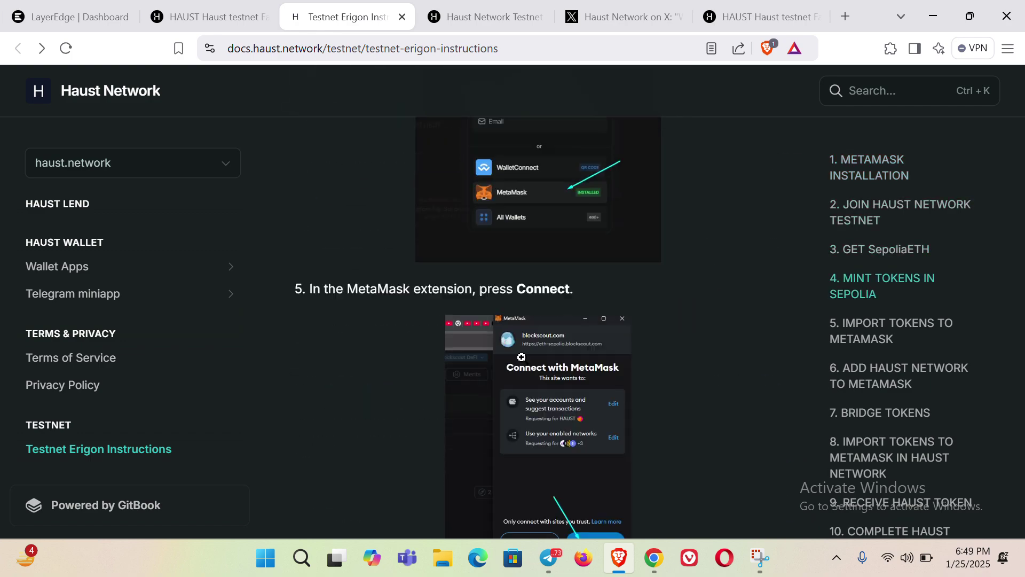
pyautogui.scroll(-20, 520, 359)
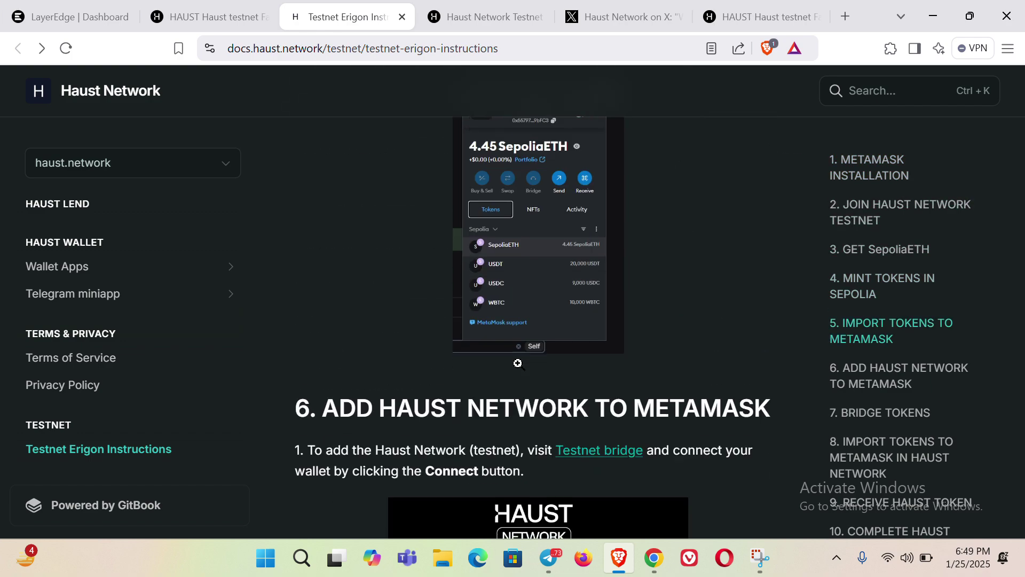
pyautogui.middleClick(519, 364)
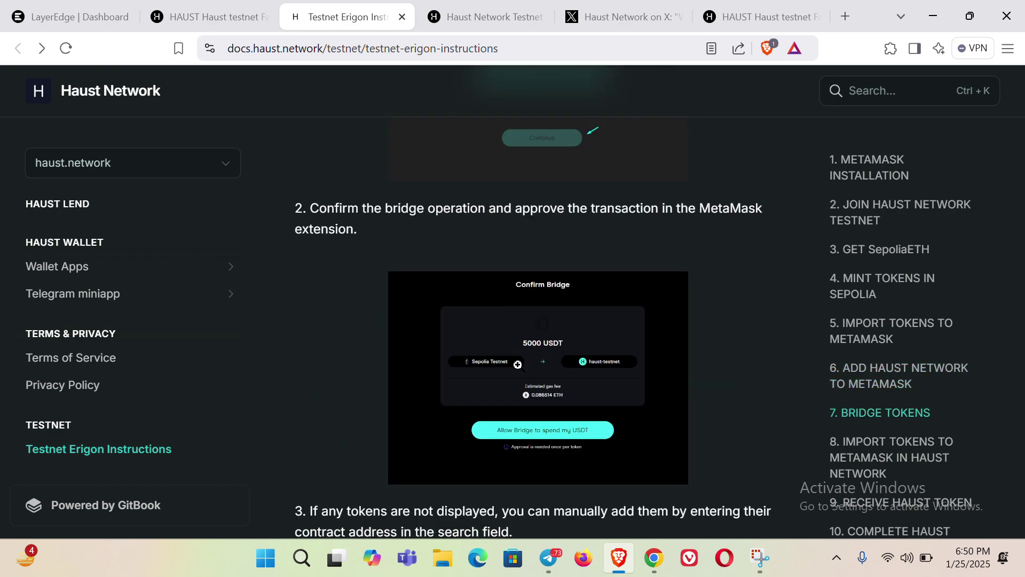
pyautogui.scroll(-10, 517, 366)
pyautogui.scroll(5, 517, 366)
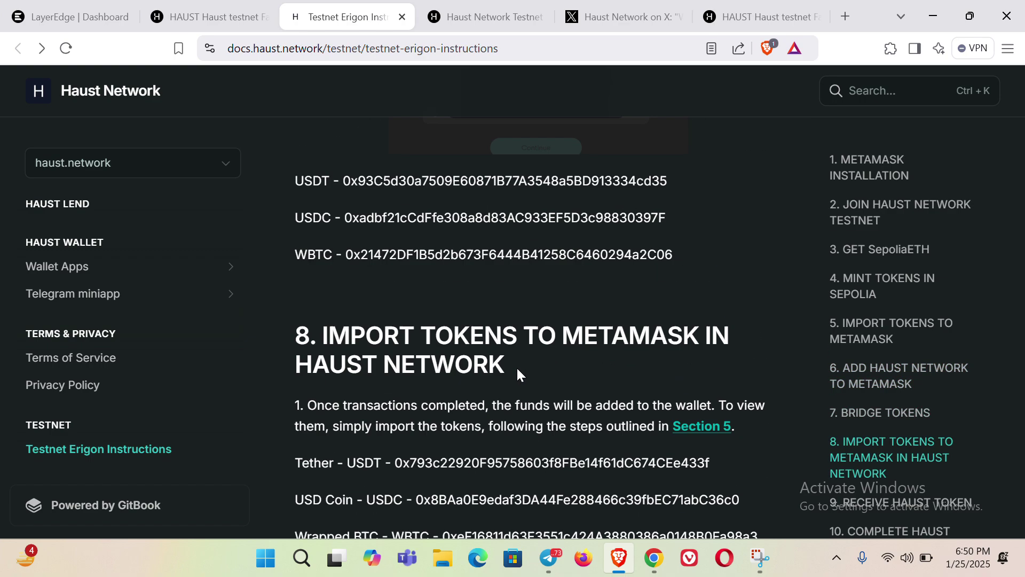
pyautogui.middleClick(478, 354)
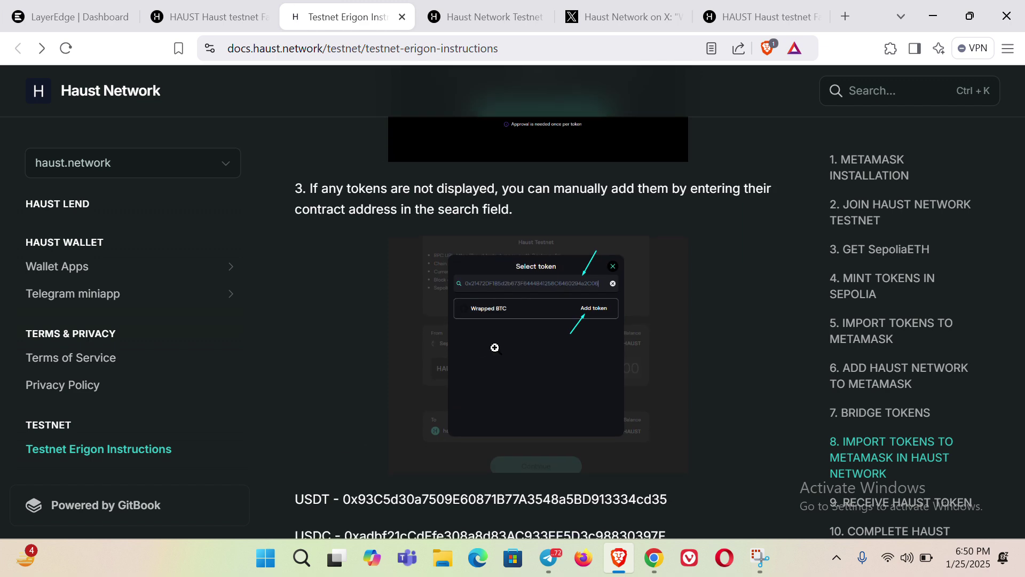
pyautogui.scroll(-5, 495, 348)
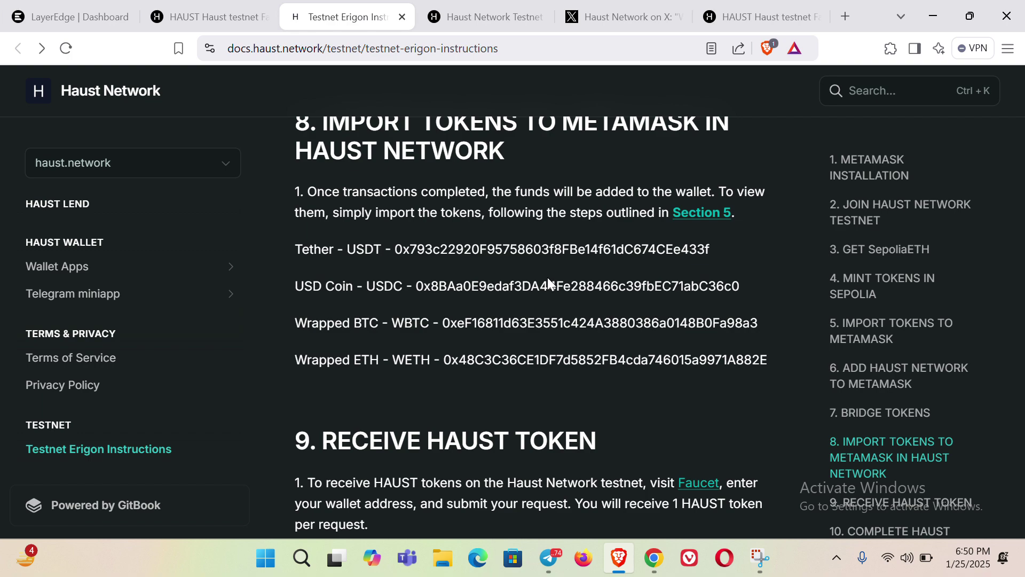
pyautogui.scroll(-3, 547, 281)
pyautogui.middleClick(484, 361)
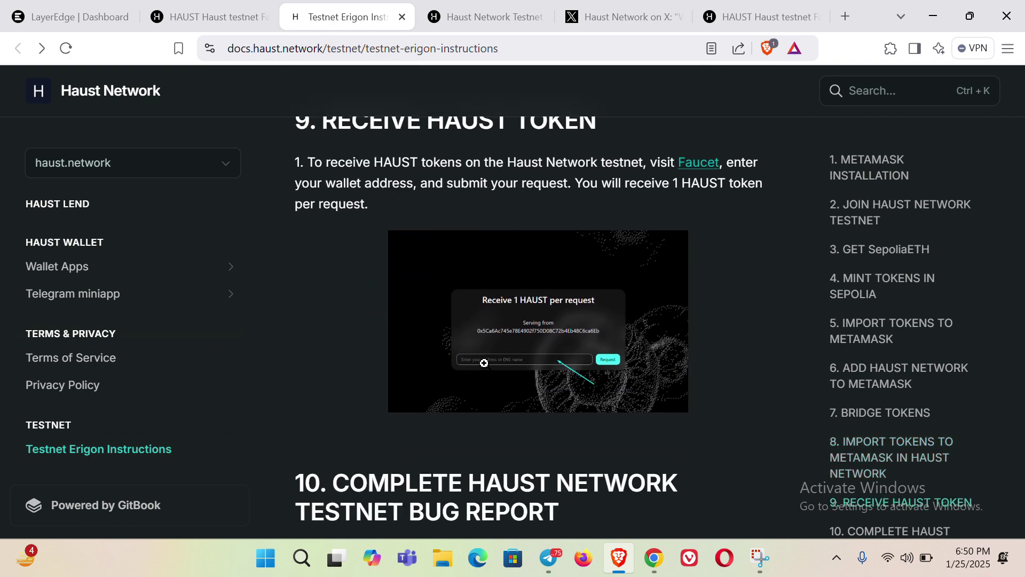
pyautogui.scroll(8, 484, 363)
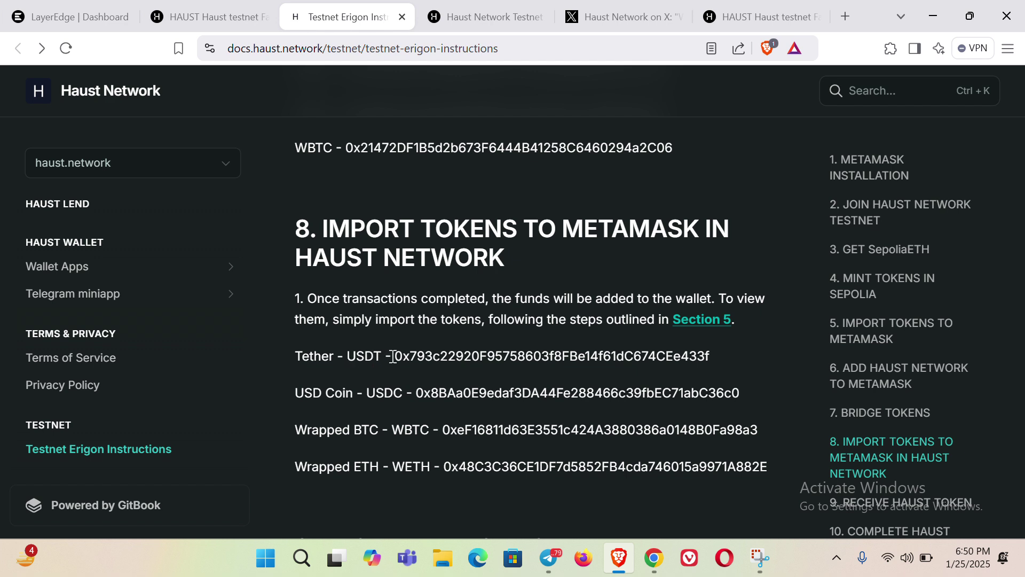
# - Copy the Haust Network contract address of Tether USDT, 0x793c22920F95758603f8FBe14f61dC674CEe433f, from section 8 of the tutorial
pyautogui.moveTo(397, 355); pyautogui.dragTo(731, 359)
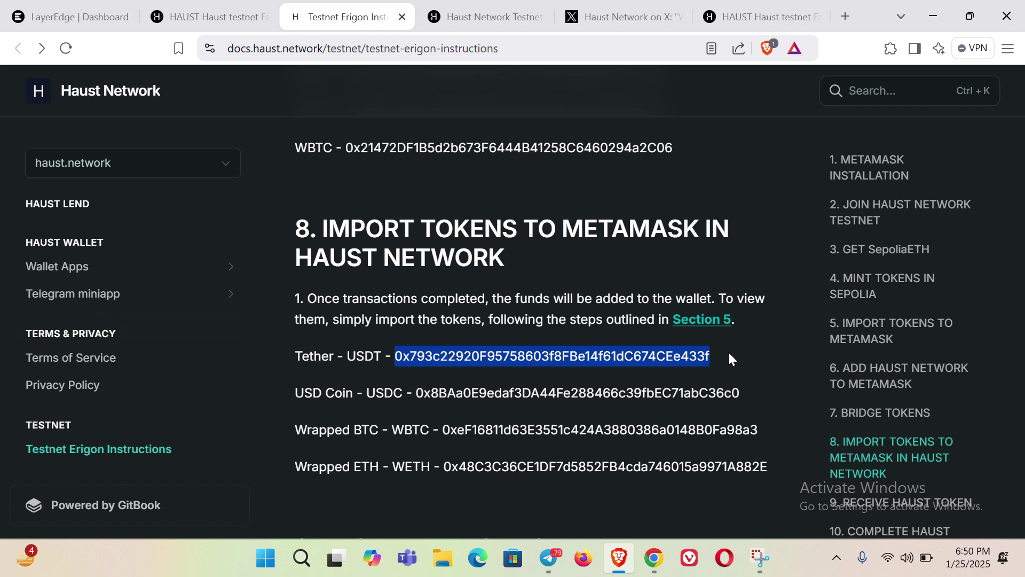
pyautogui.rightClick(684, 363)
pyautogui.click(539, 365)
# - Open the MetaMask wallet, search its networks for "hau" and switch it to Haust Network Testnet
pyautogui.click(890, 48)
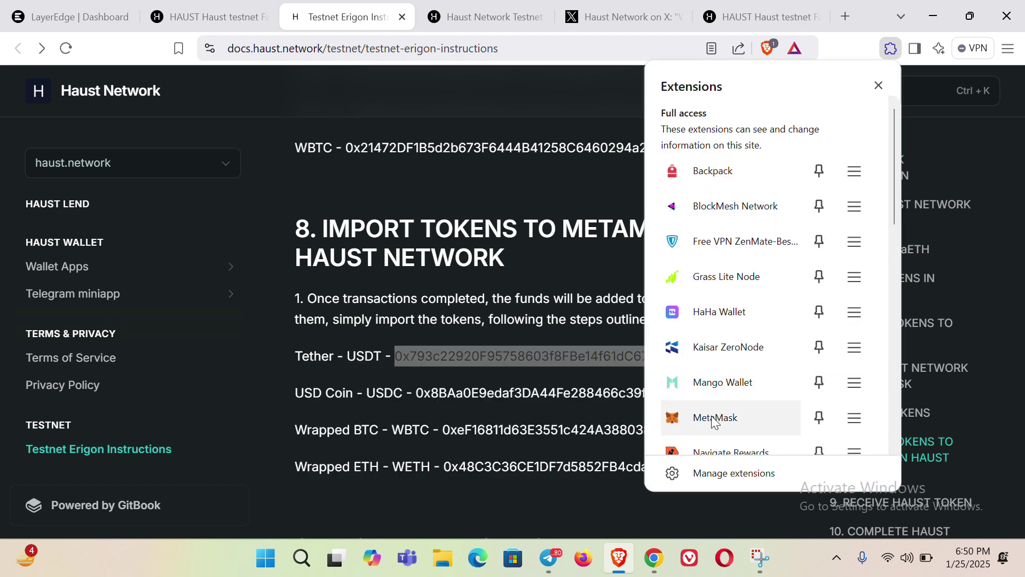
pyautogui.click(711, 415)
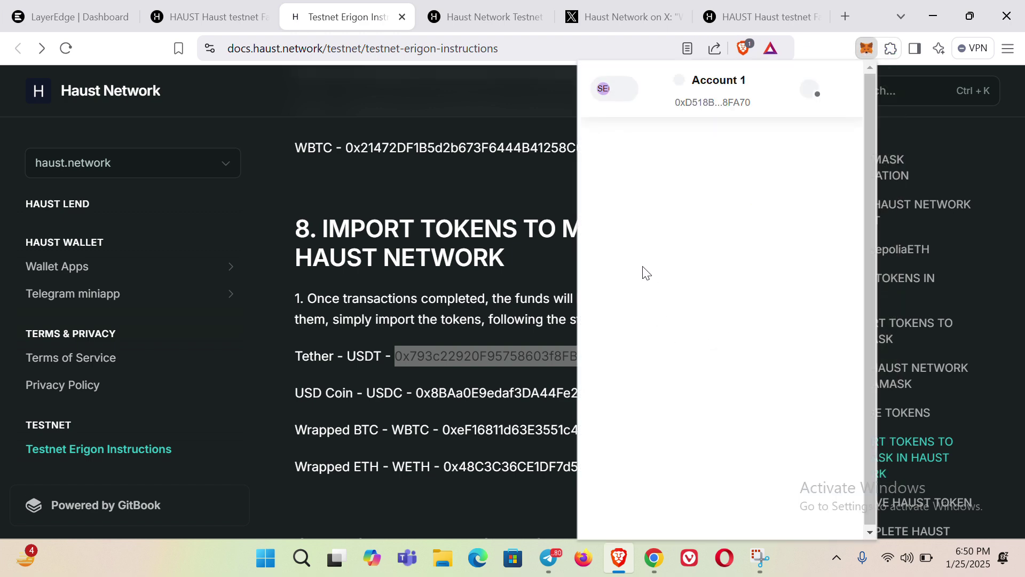
pyautogui.click(612, 97)
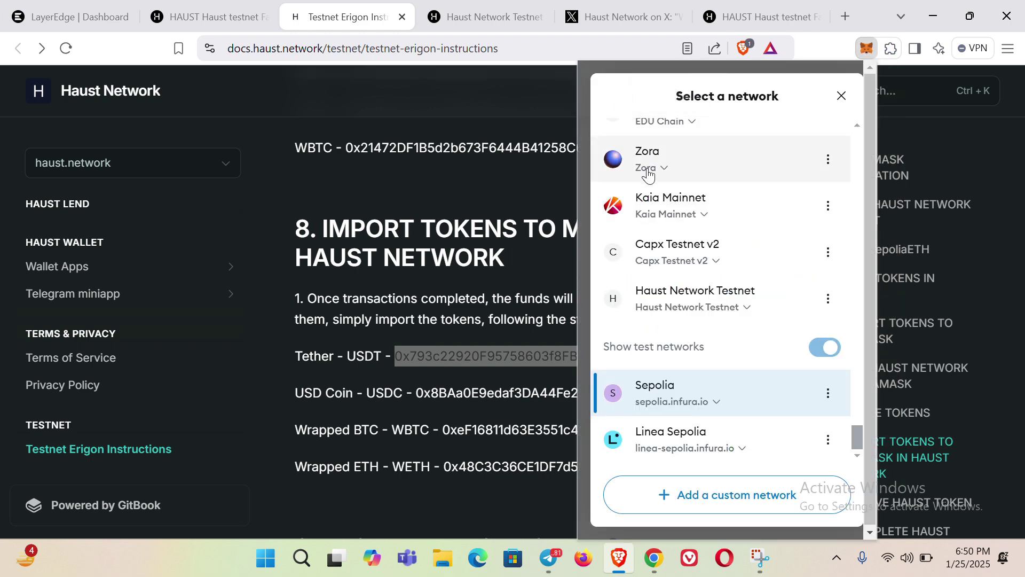
pyautogui.scroll(15, 747, 293)
pyautogui.moveTo(864, 368); pyautogui.dragTo(886, 122)
pyautogui.click(720, 143)
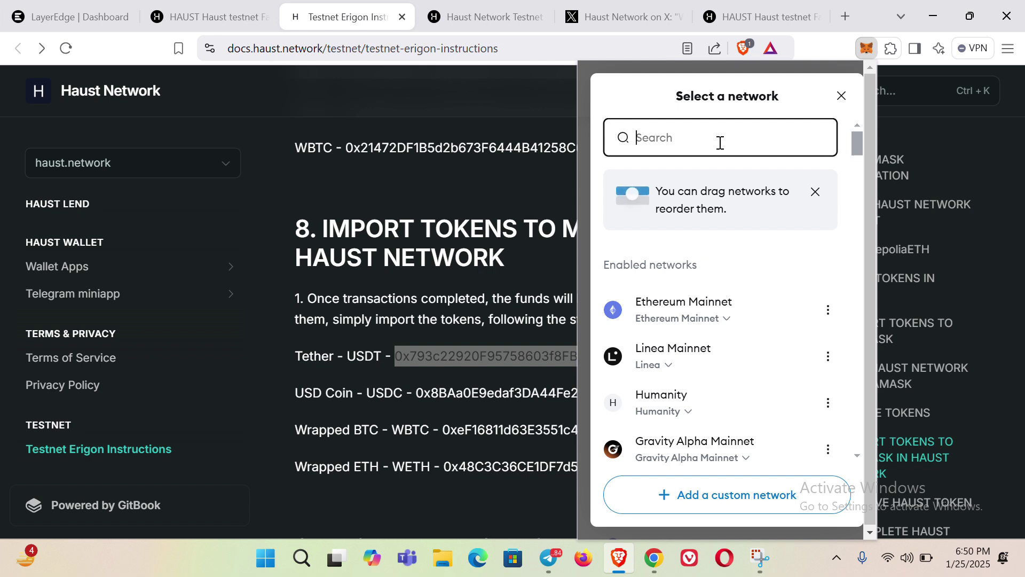
pyautogui.write('hau')
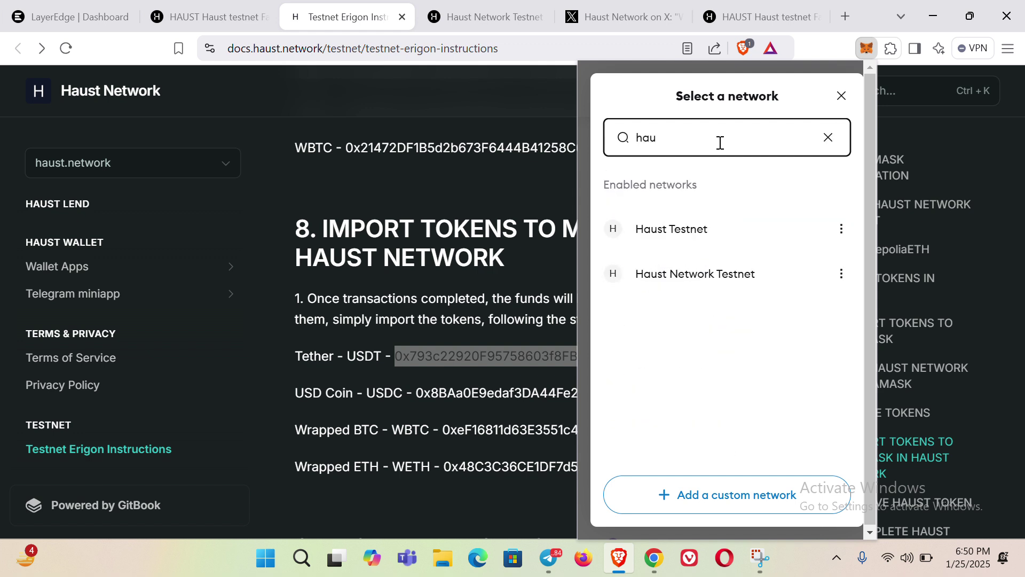
pyautogui.click(718, 273)
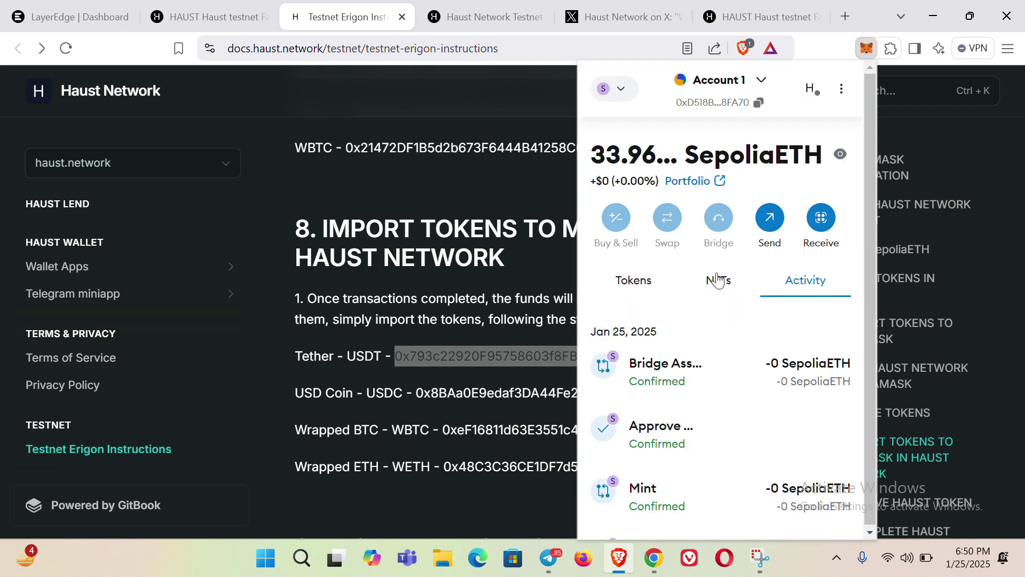
# - Import USDT into the wallet on Haust Network Testnet using the copied token contract address, and close the wallet
pyautogui.click(633, 280)
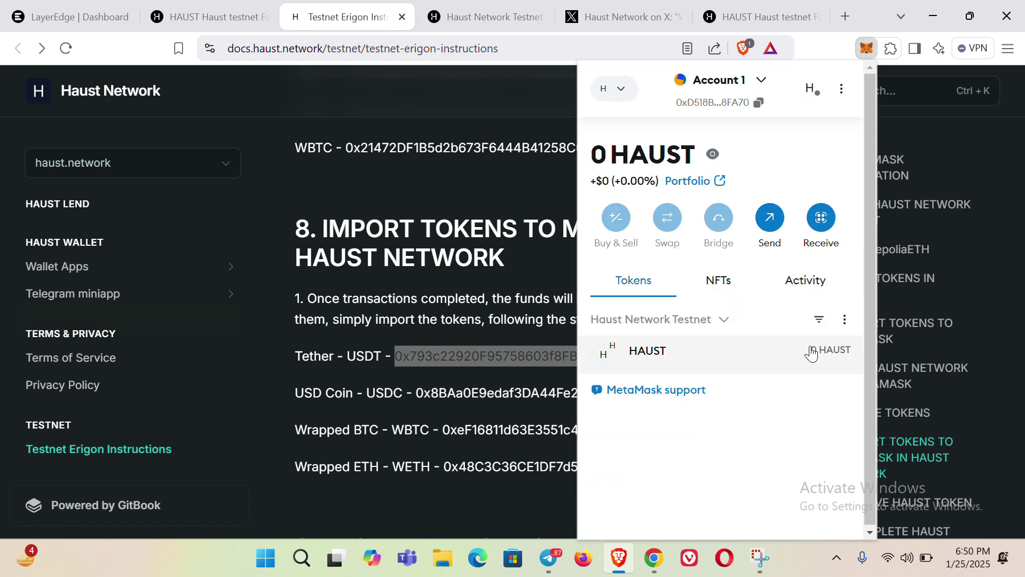
pyautogui.click(844, 320)
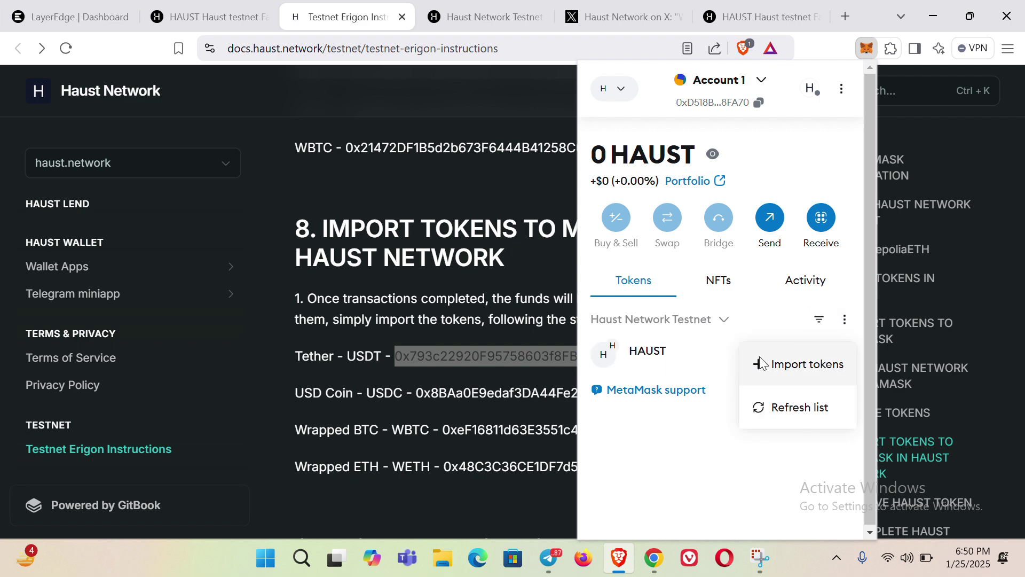
pyautogui.click(801, 363)
pyautogui.rightClick(656, 322)
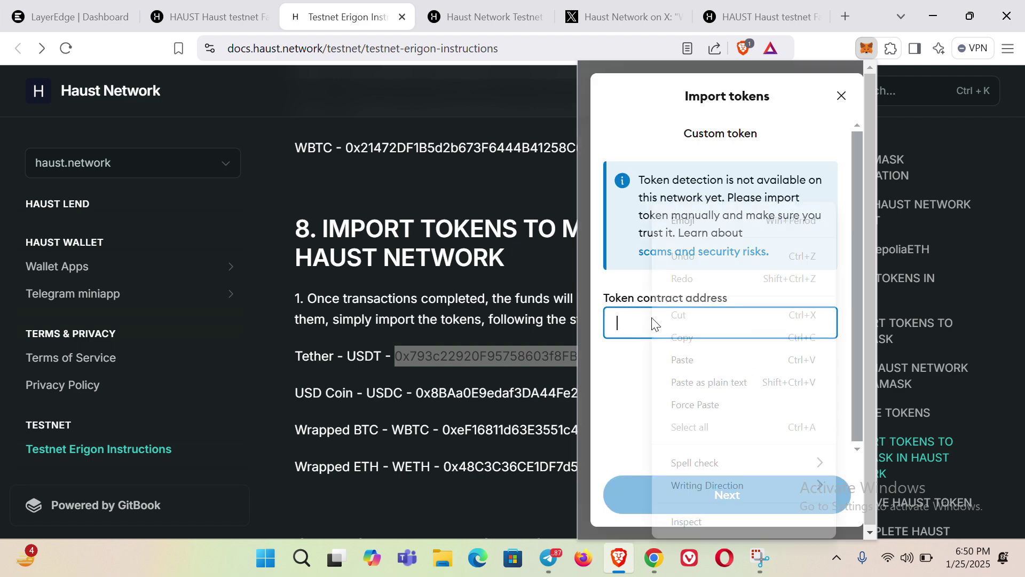
pyautogui.click(692, 360)
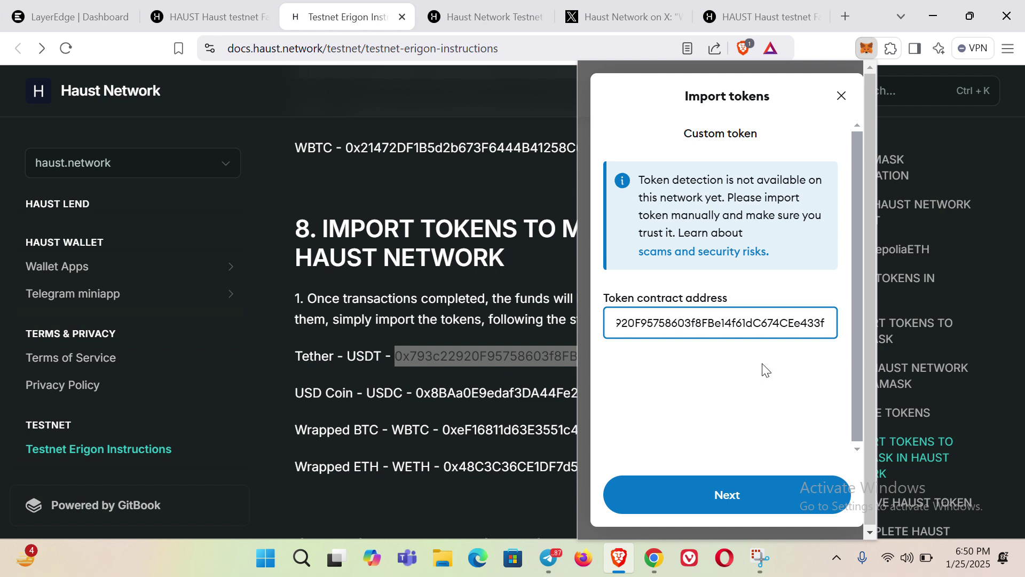
pyautogui.click(718, 493)
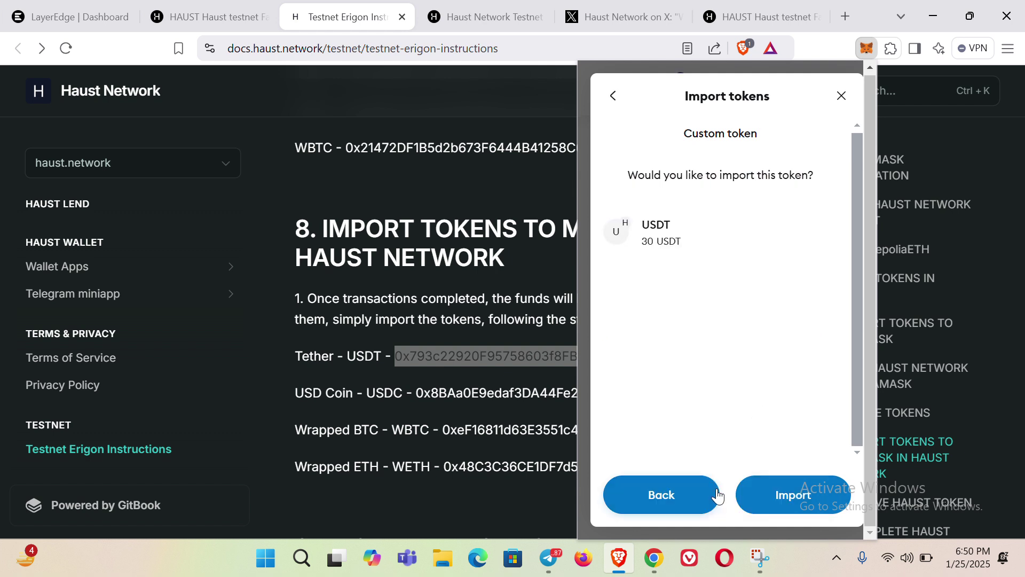
pyautogui.click(764, 485)
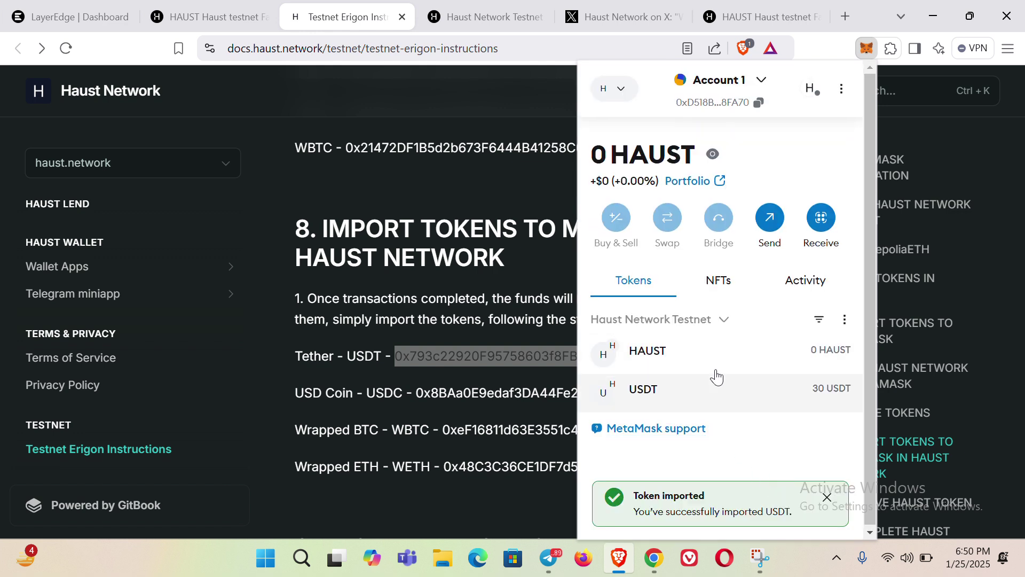
pyautogui.click(447, 179)
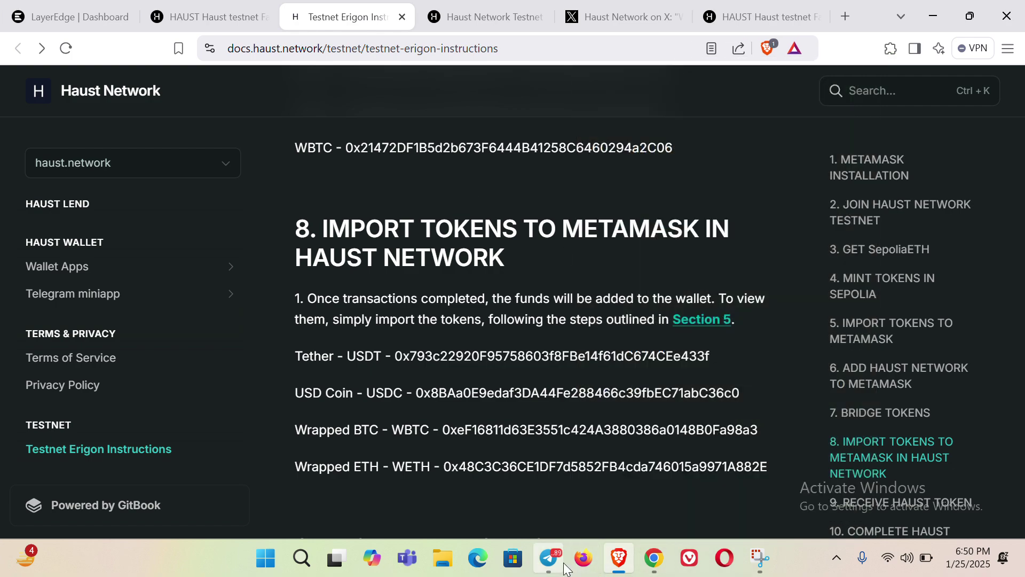
# - Switch to Telegram and review the Haust Network Public Testnet V2 post in the Web3Xplorer ( Airdrop ) channel
pyautogui.moveTo(555, 564)
pyautogui.click(591, 413)
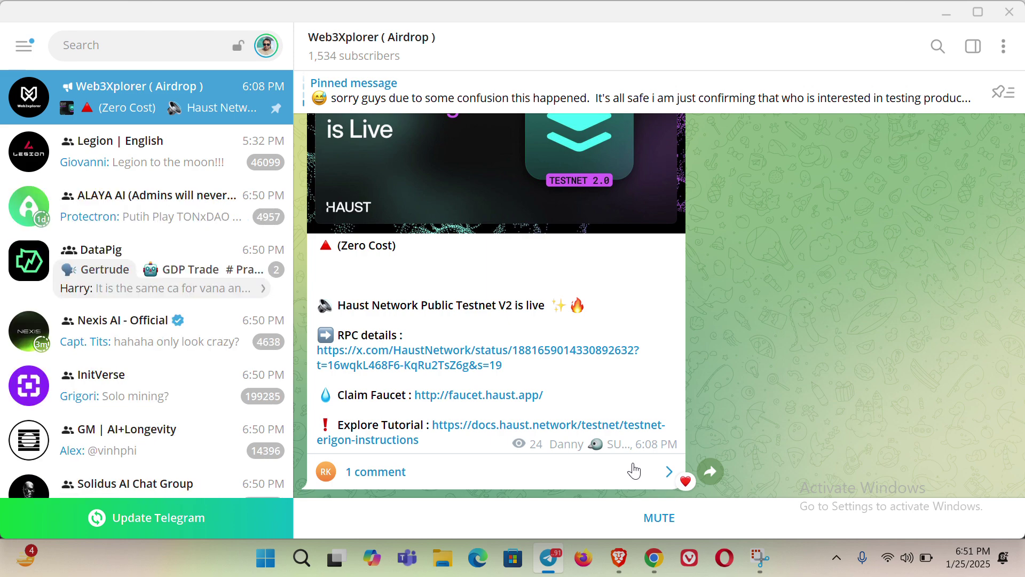
pyautogui.scroll(3, 634, 465)
pyautogui.scroll(-3, 634, 463)
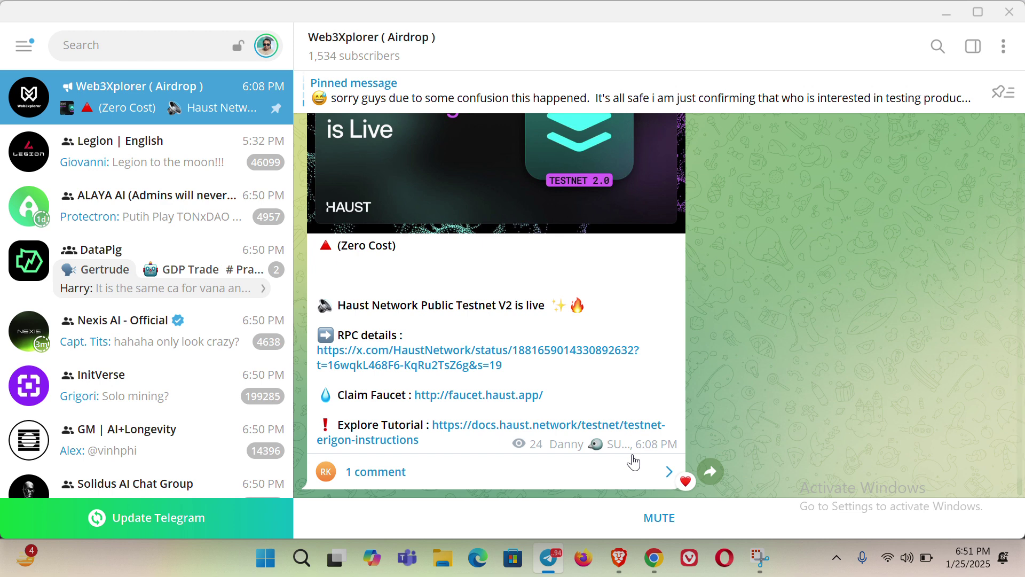